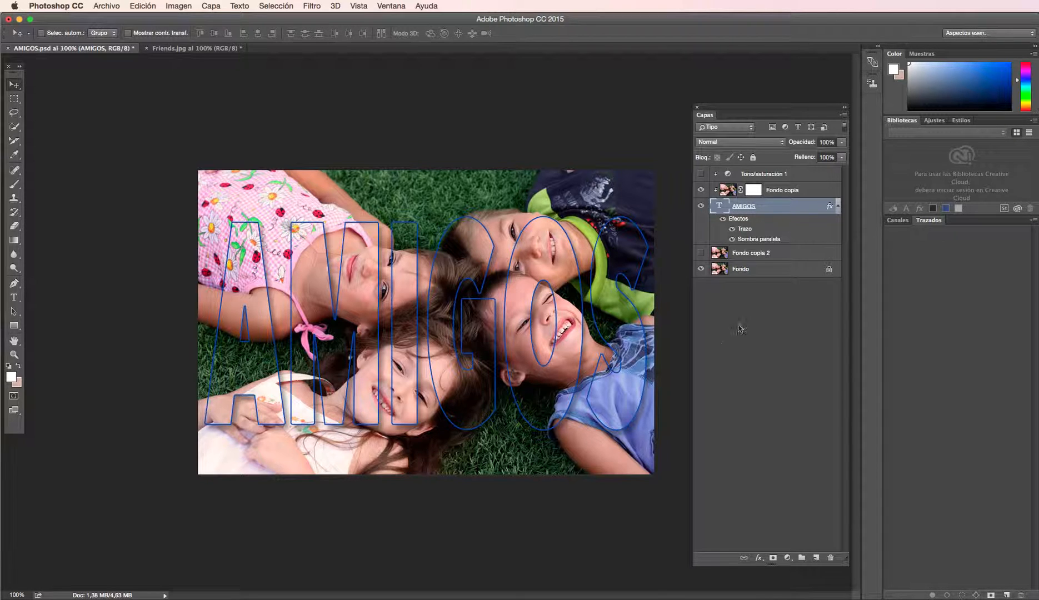
Preview the finished AMIGOS.psd example by toggling the visibility of its adjustment, photo copy and text layers.
left_click_drag(701, 189, 701, 173)
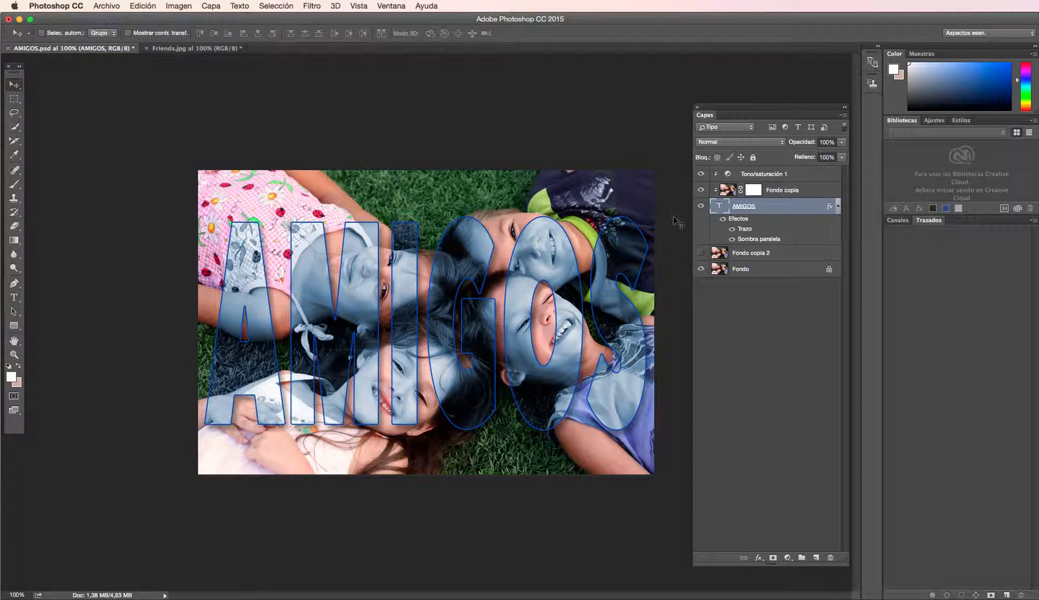
left_click(701, 252)
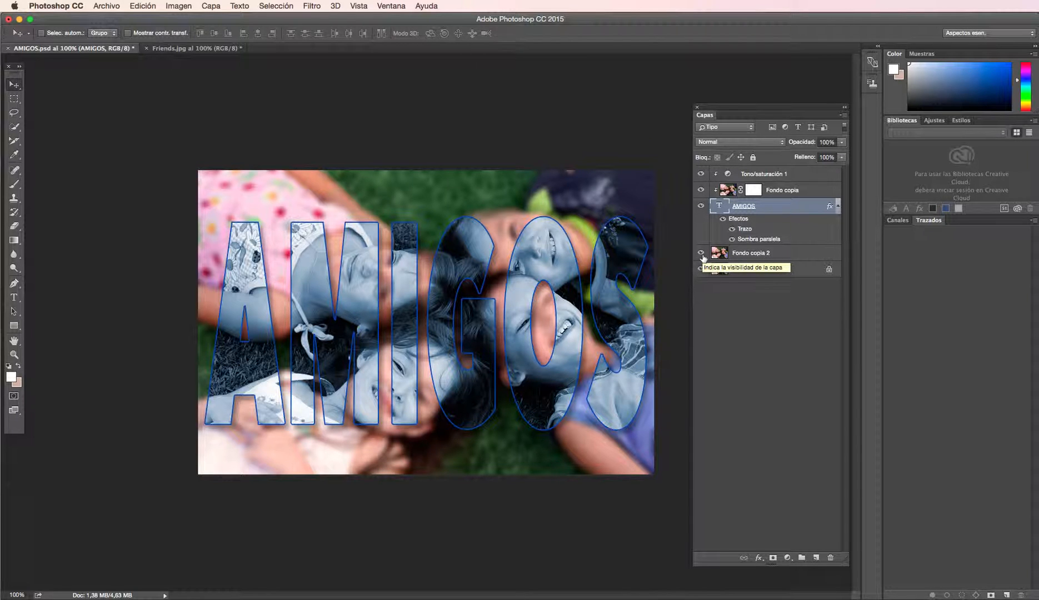
left_click(701, 253)
left_click(701, 206)
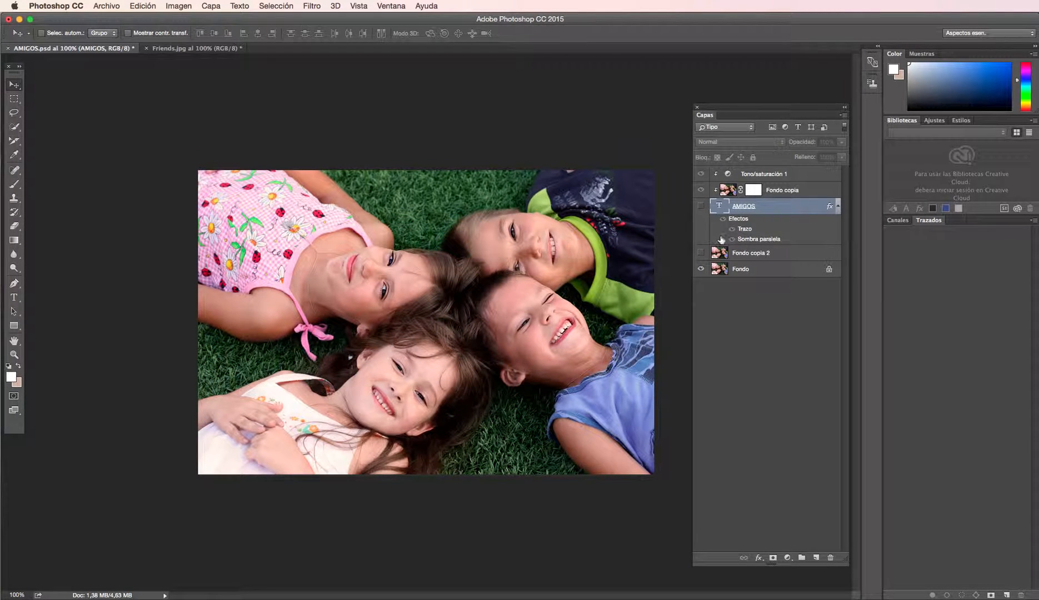
Switch to Friends.jpg and convert its locked background into a regular layer named ORIGINAL.
left_click(200, 50)
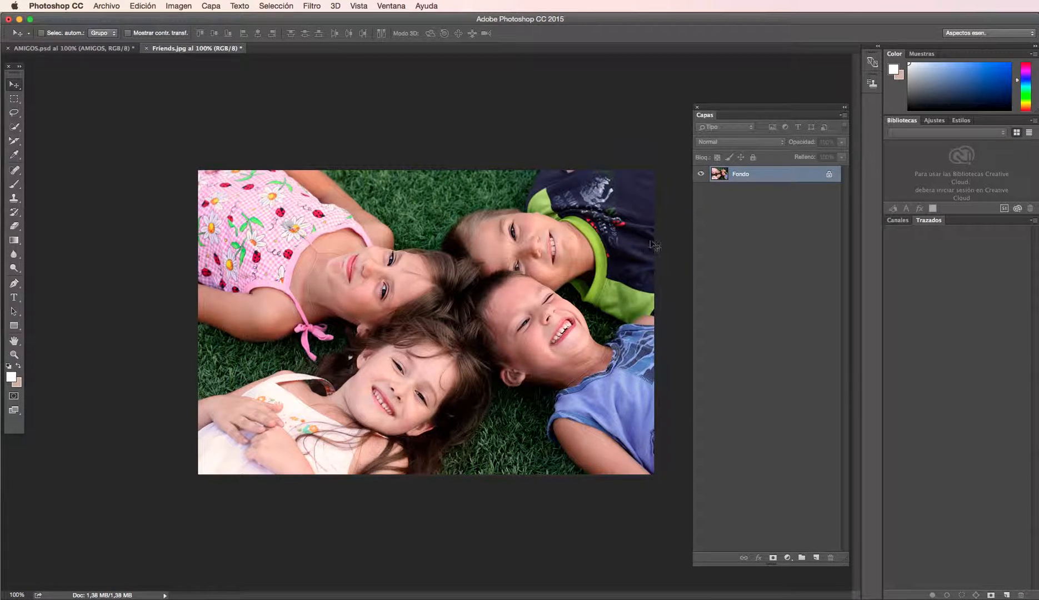
double_click(719, 176)
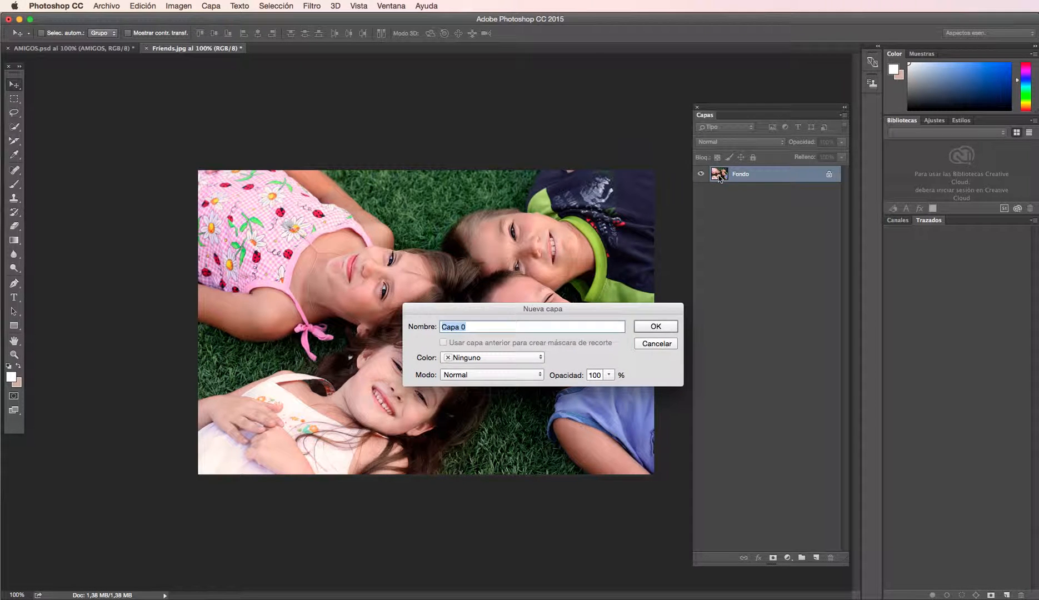
type("ORIGINAL")
key("Return")
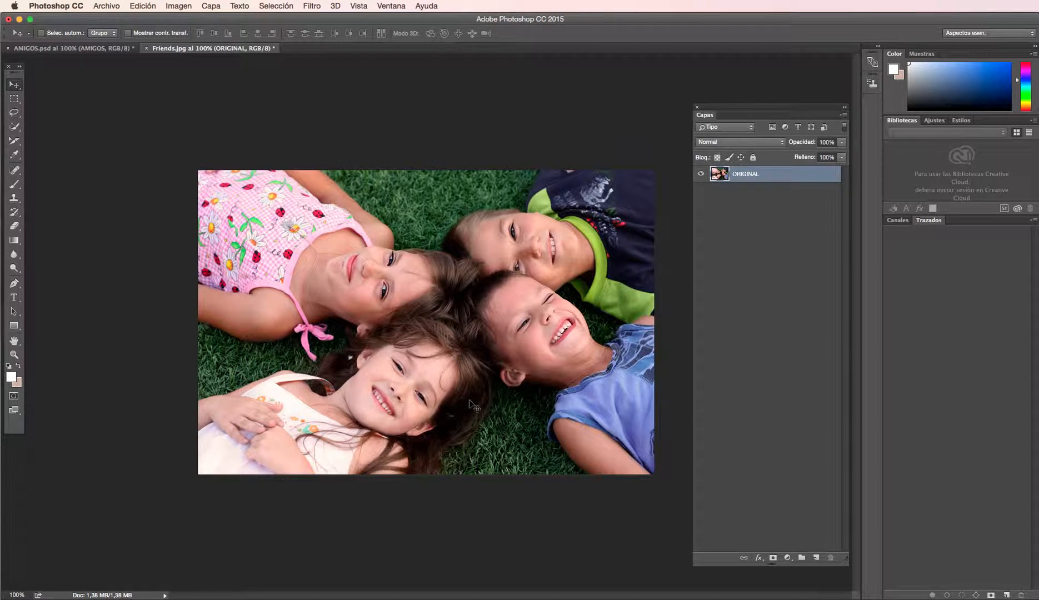
Add the text "AMIGOS" in black and move it so the whole word spans the middle of the photo.
left_click(14, 297)
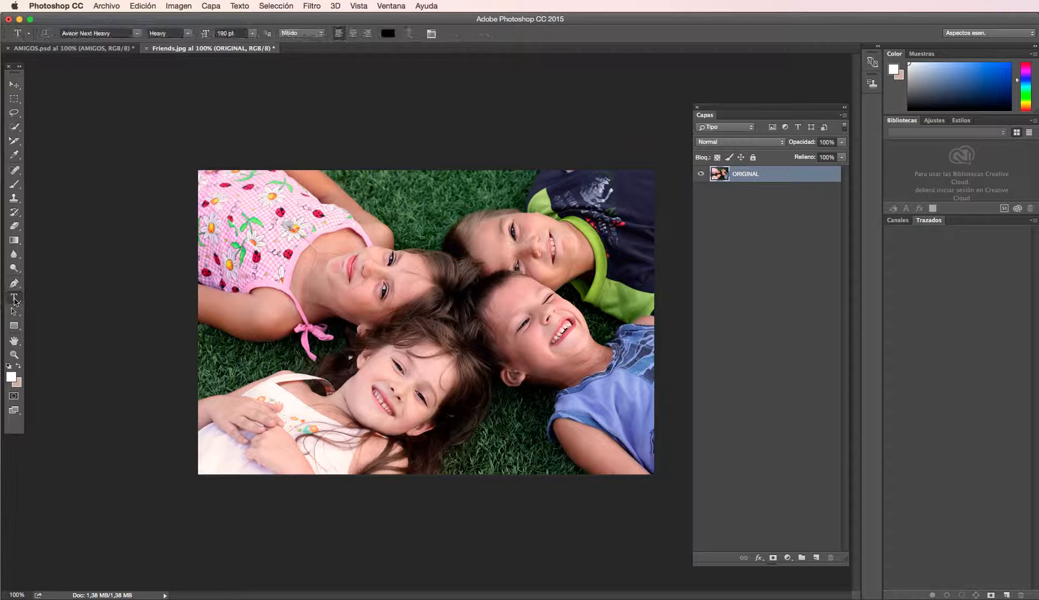
left_click(228, 310)
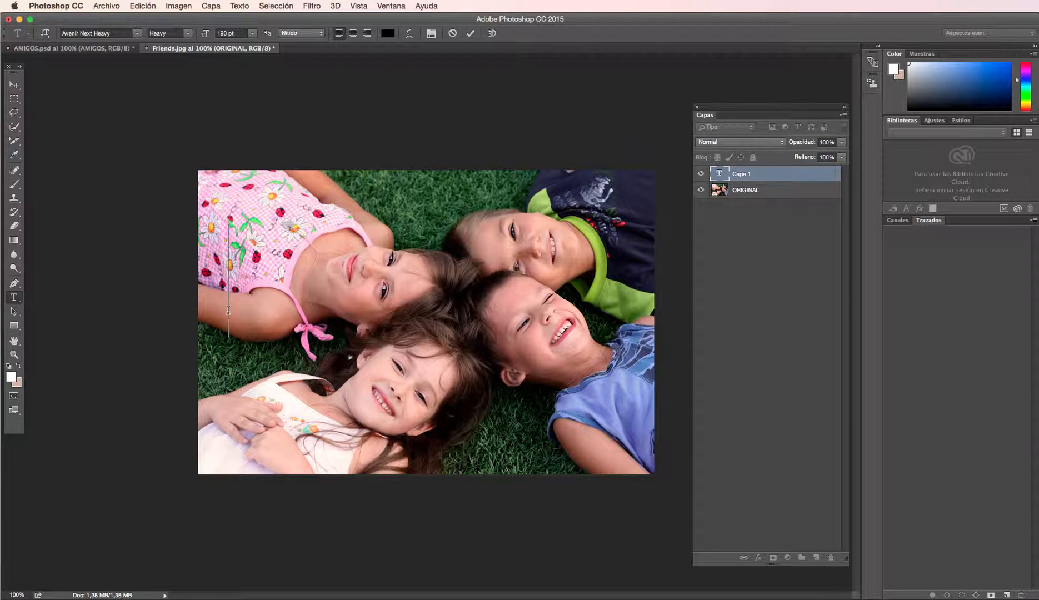
type("AMIGOS")
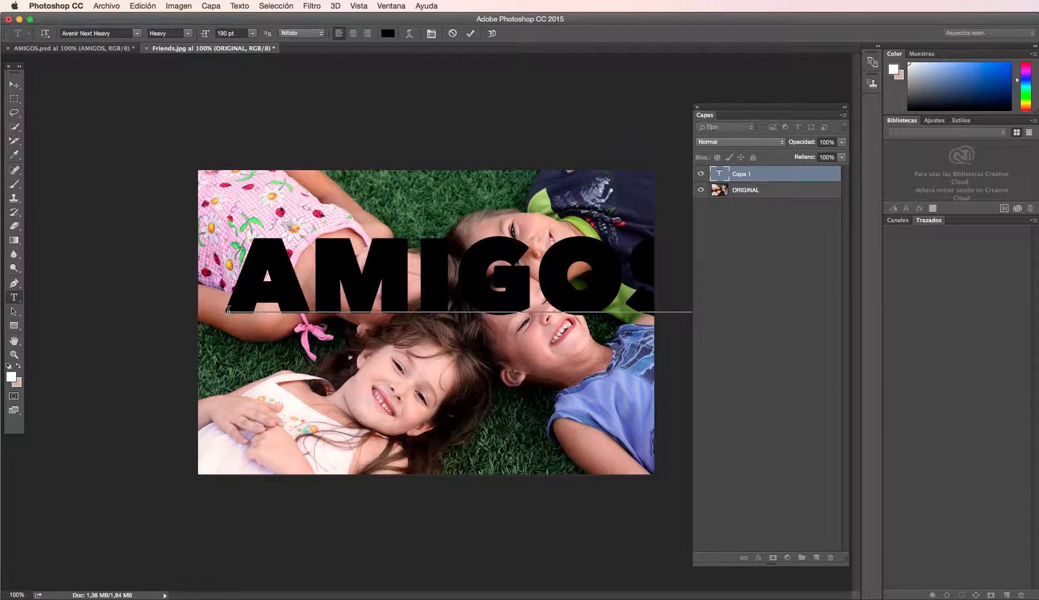
left_click(13, 84)
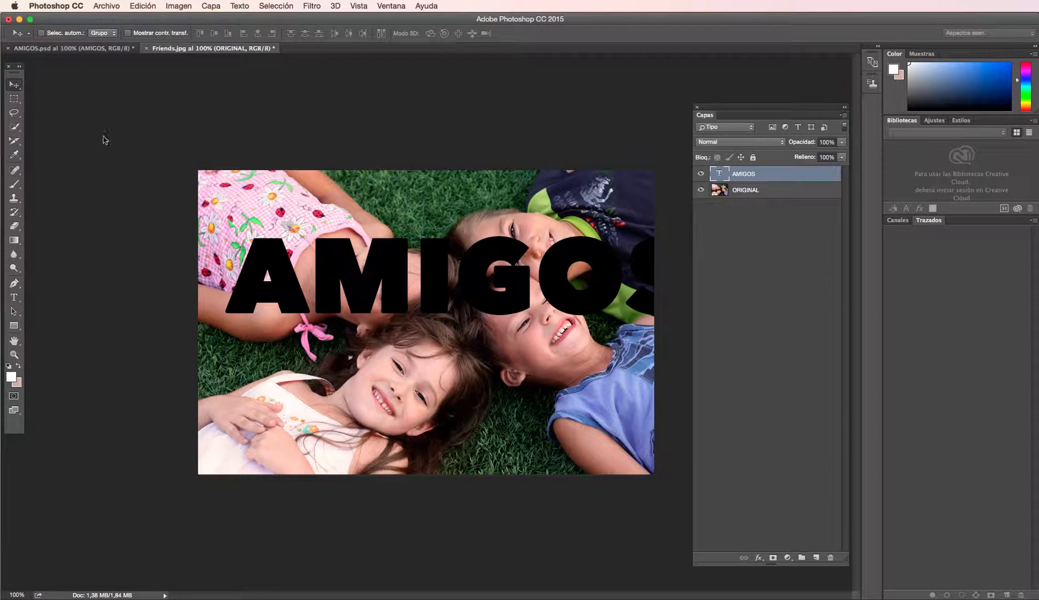
left_click_drag(344, 271, 309, 322)
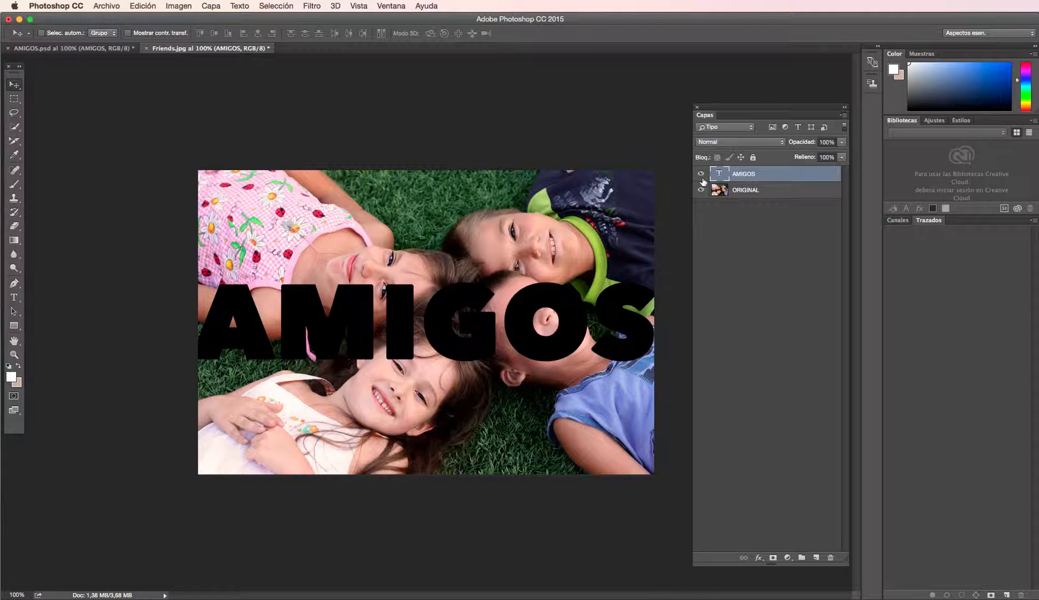
Set the AMIGOS text's font to Avenir Next Heavy and nudge the word slightly on the photo.
double_click(727, 180)
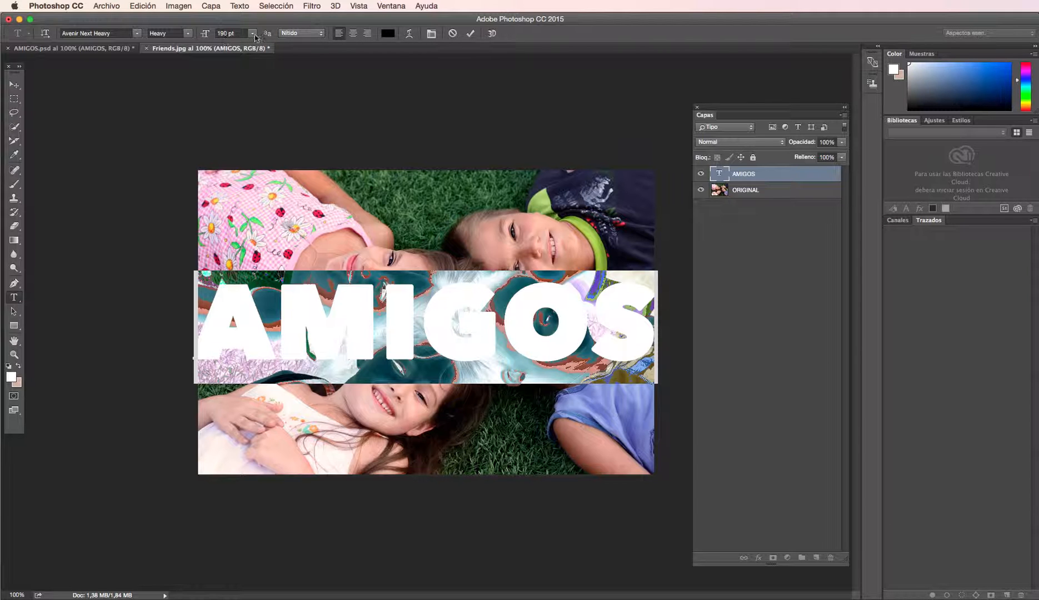
left_click(136, 33)
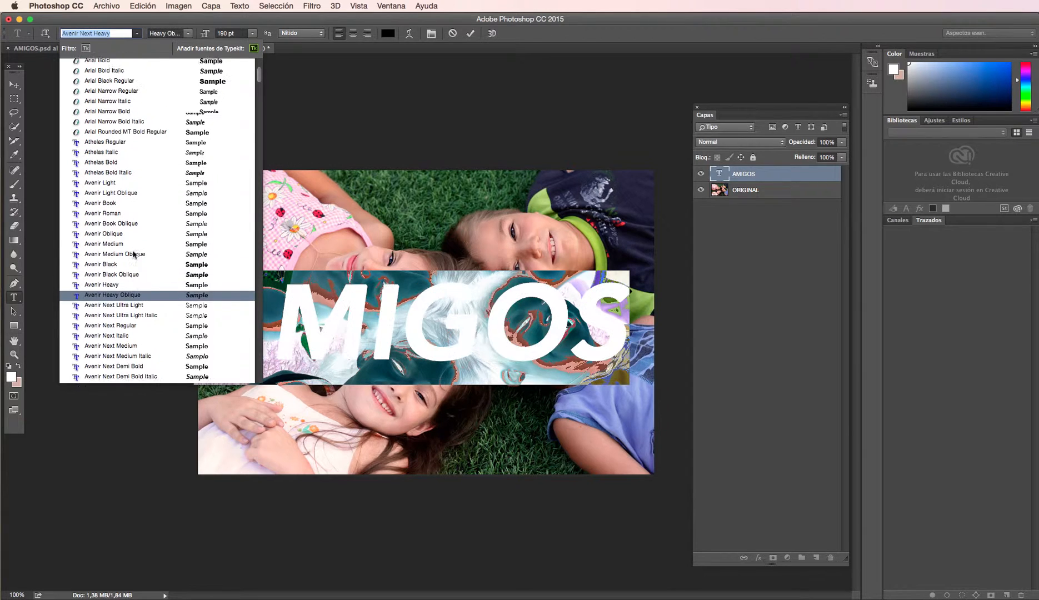
scroll(133, 255, "up", 2)
scroll(133, 255, "down", 5)
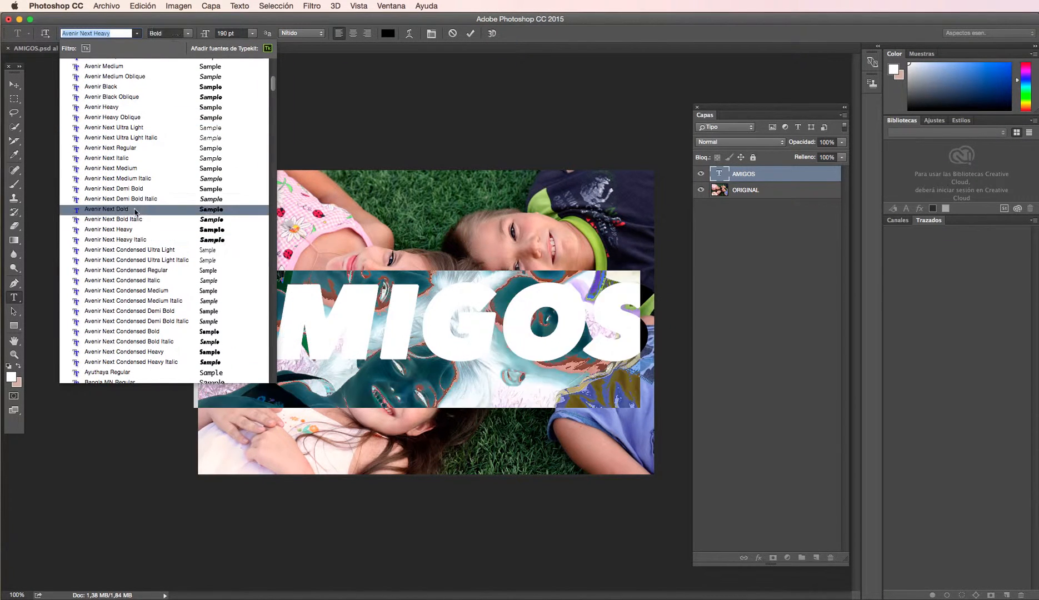
left_click(129, 233)
left_click(251, 33)
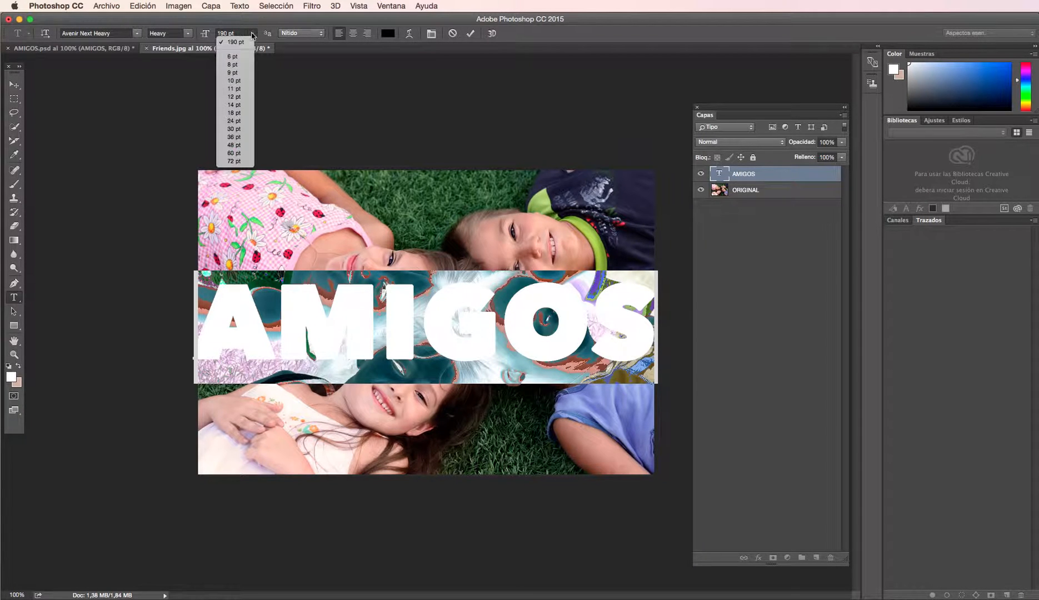
left_click(257, 32)
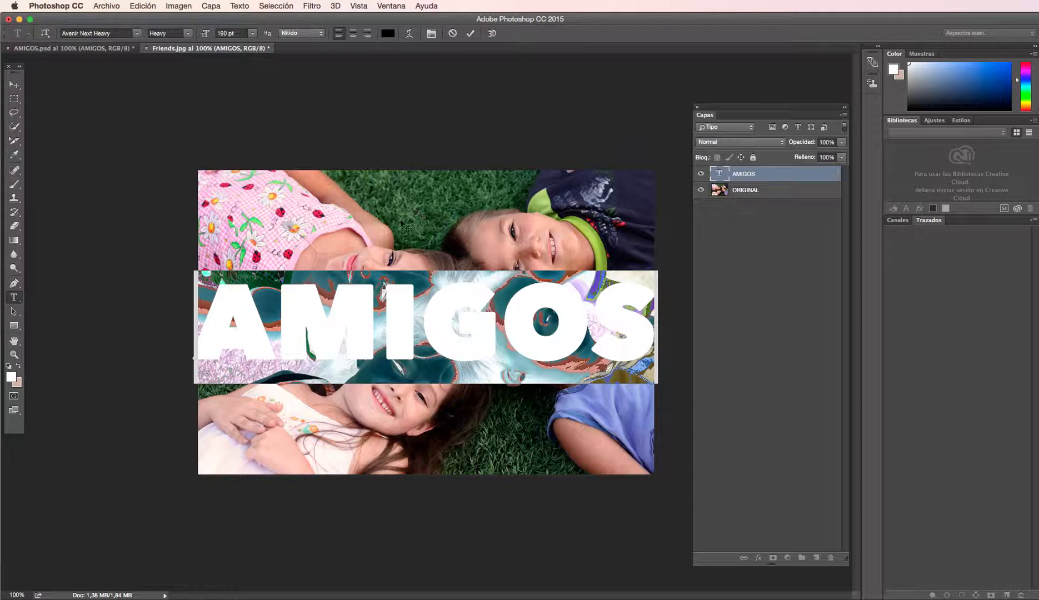
left_click(470, 33)
left_click_drag(350, 336, 348, 331)
Set the AMIGOS text's size to 185 pt and reposition the word within the photo's width.
key("t")
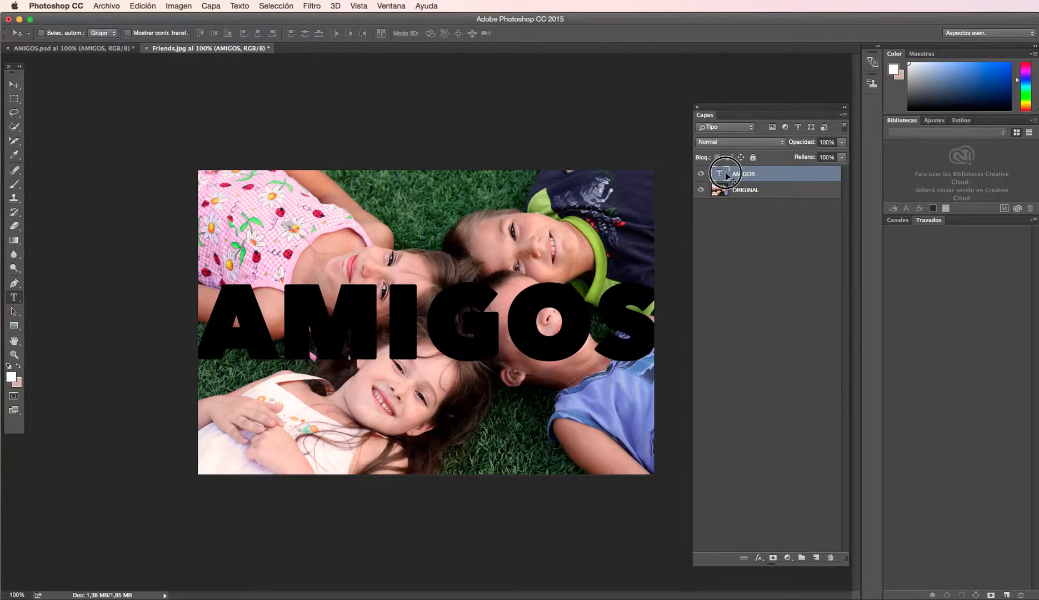
double_click(725, 175)
left_click(238, 34)
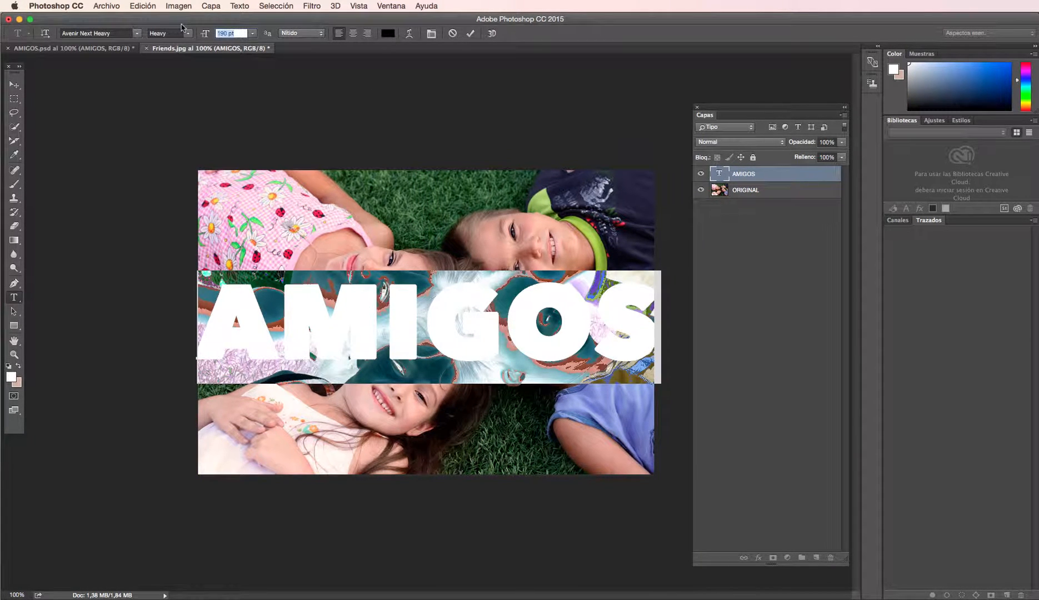
type("180")
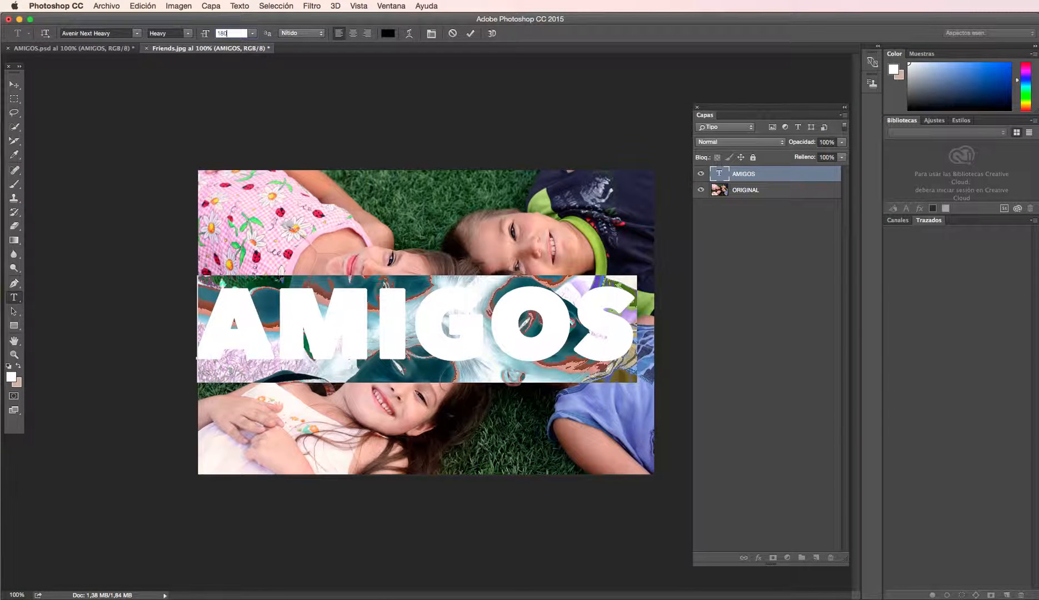
key("BackSpace")
type("5")
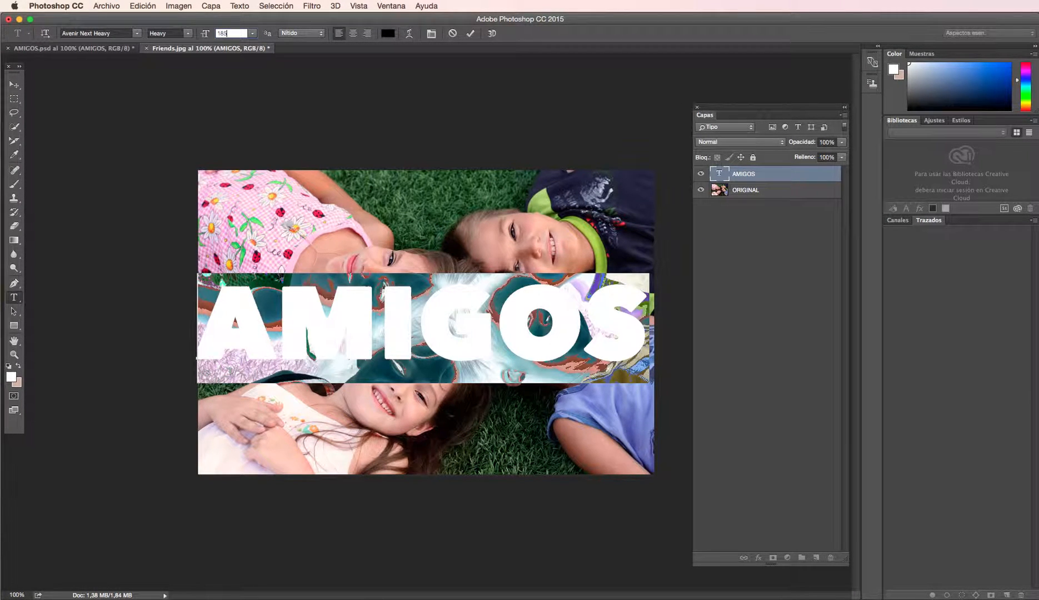
left_click(470, 33)
key("v")
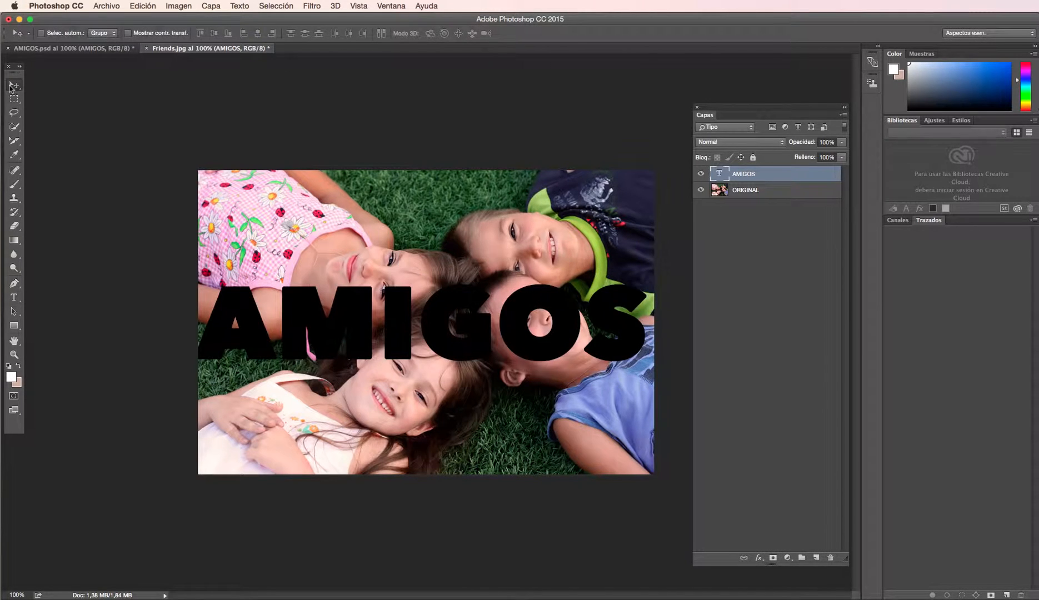
mouse_move(312, 331)
left_mouse_down()
mouse_move(321, 332)
mouse_move(308, 332)
left_mouse_up()
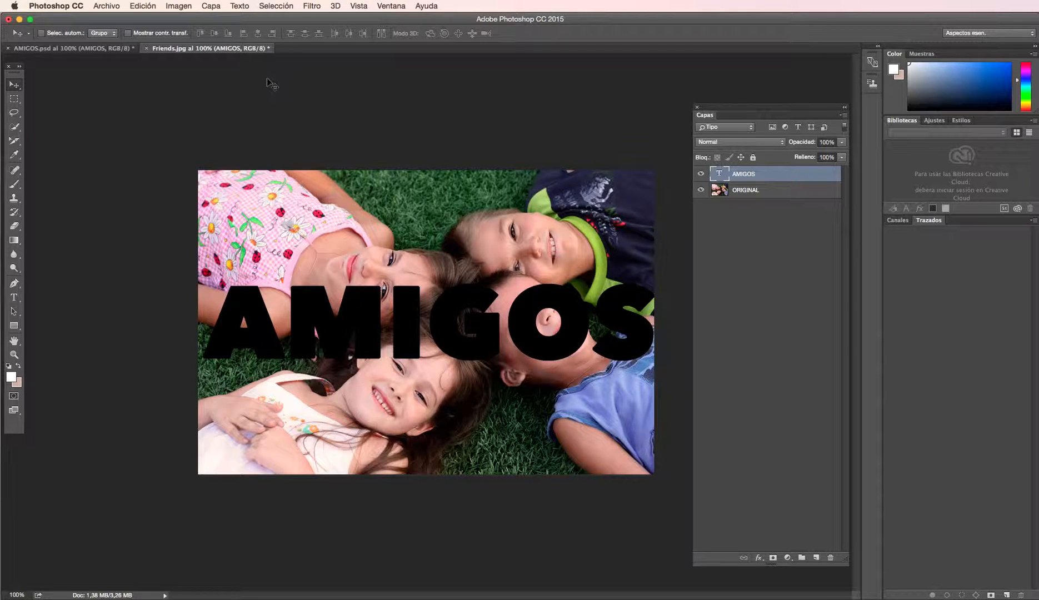
Stretch the AMIGOS text vertically in both directions with Free Transform to about 169% height, keeping its width.
left_click(153, 6)
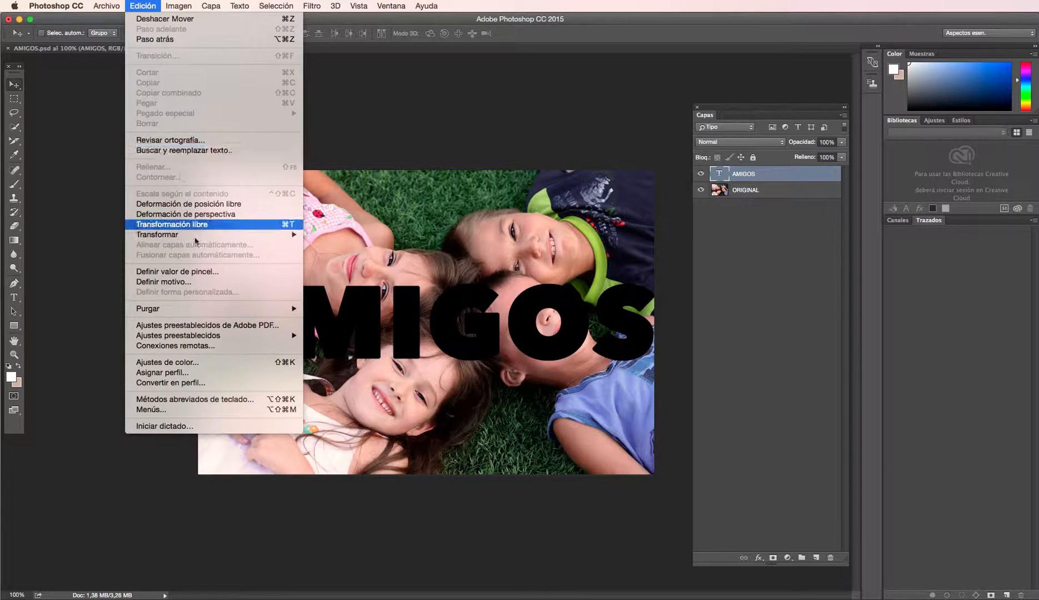
left_click(202, 224)
left_click_drag(429, 272, 430, 237)
left_click_drag(430, 383, 430, 422)
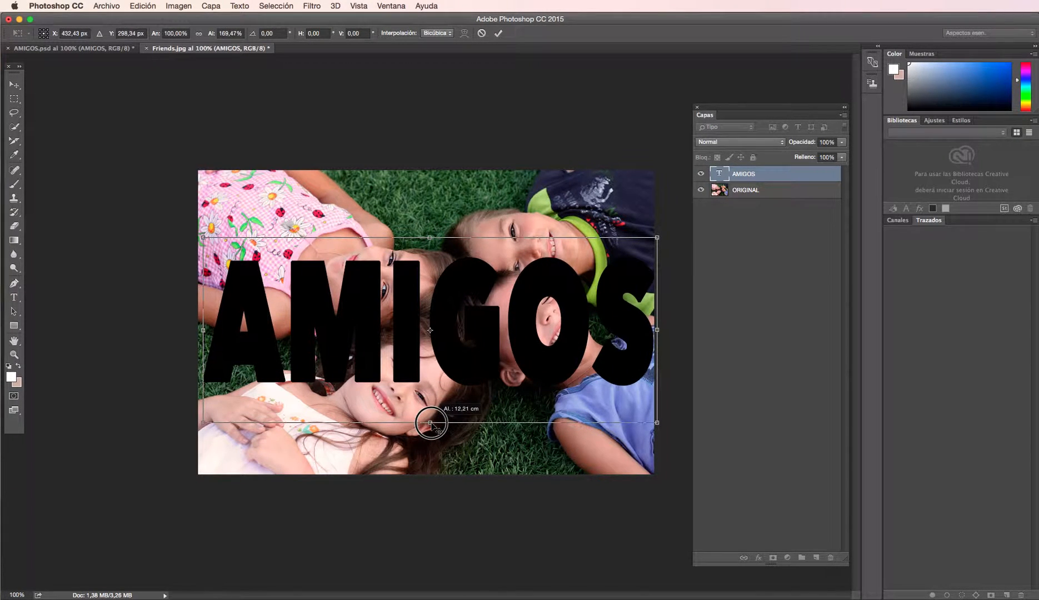
left_click(495, 33)
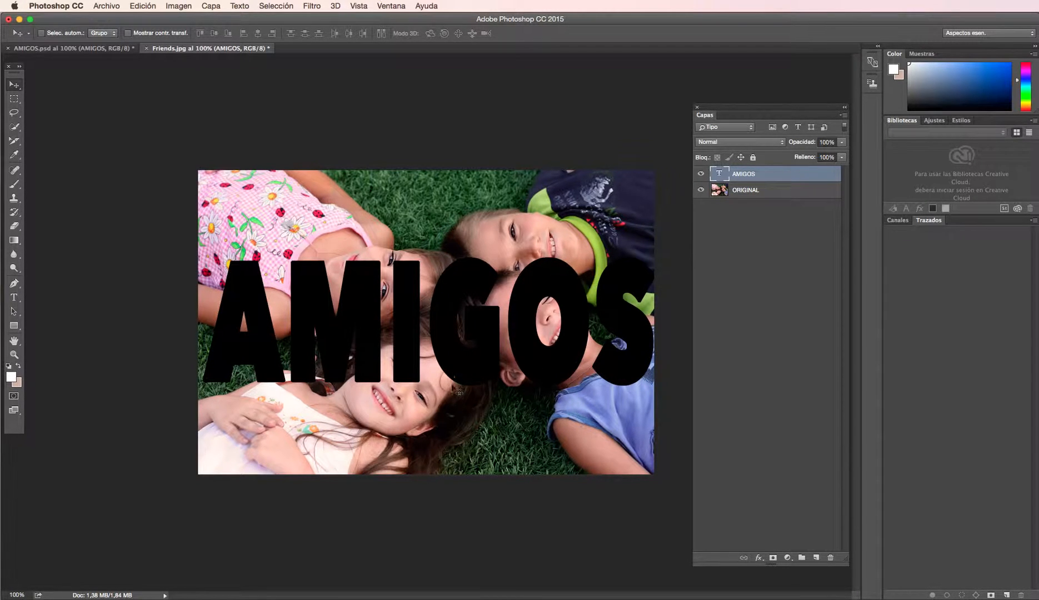
Duplicate the ORIGINAL layer as "TEXTO RECORTADO" and place the copy above the AMIGOS text layer.
left_click(746, 190)
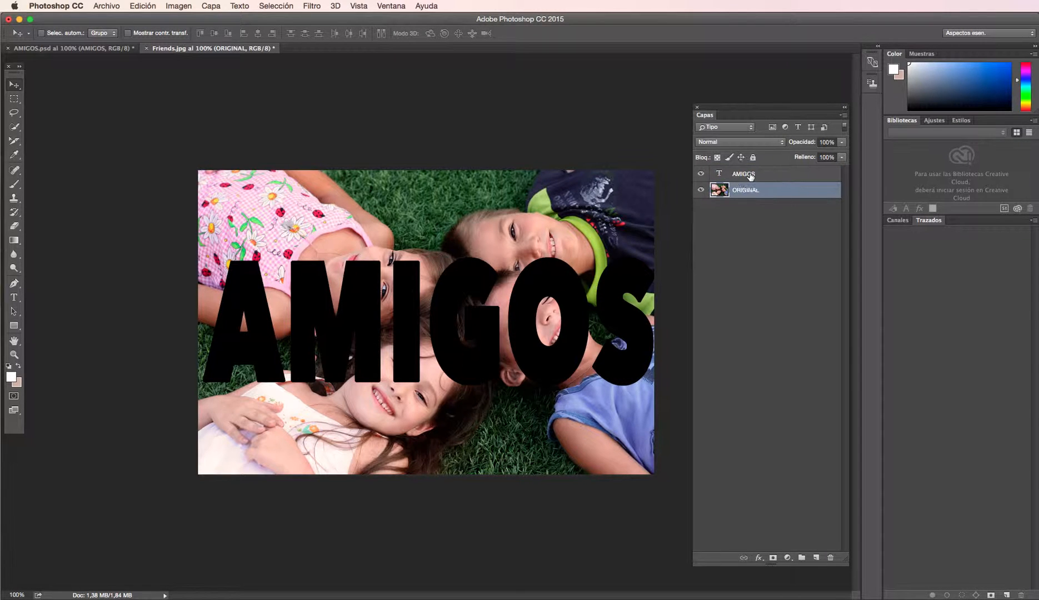
left_click(750, 176)
left_click(752, 196)
right_click(770, 192)
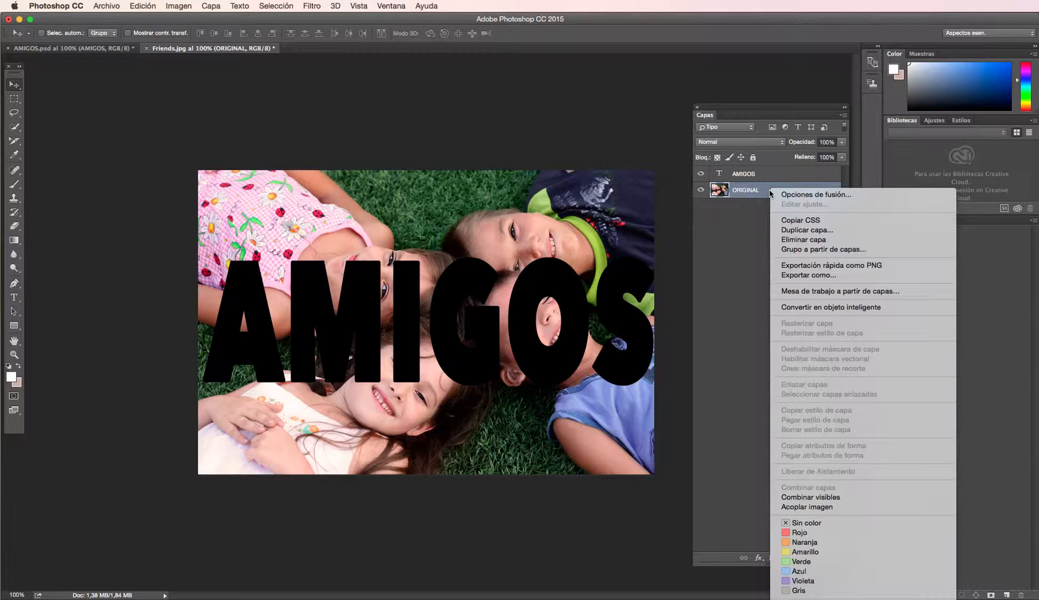
left_click(800, 230)
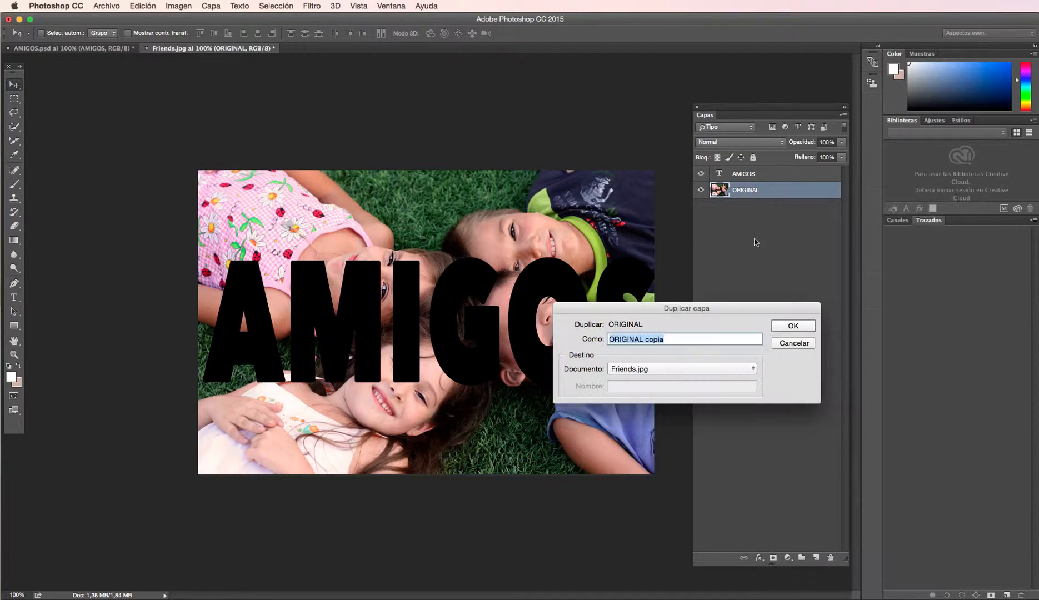
type("TEXTO RECORTADO")
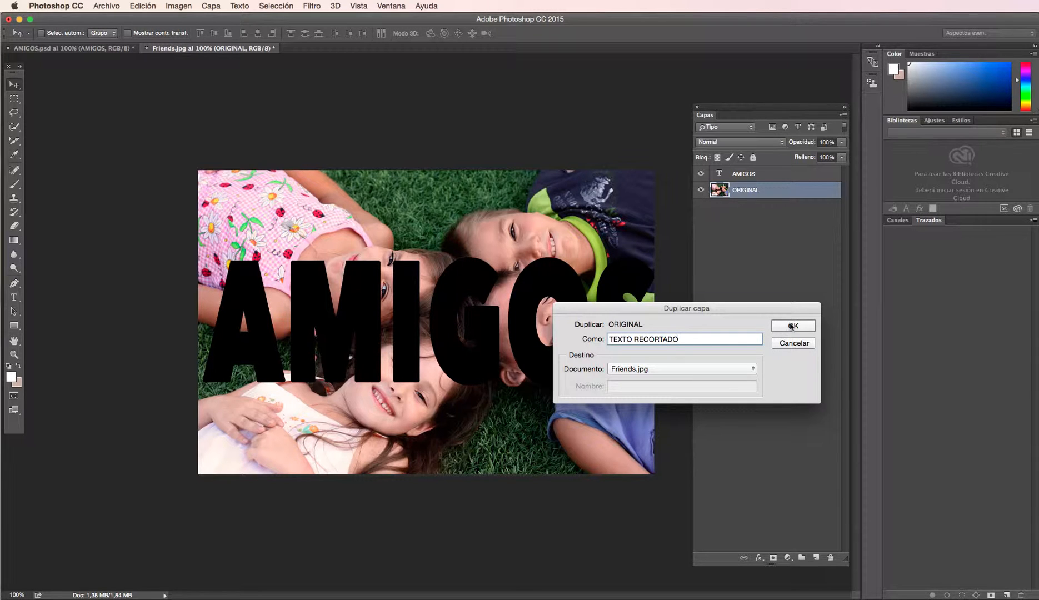
left_click(791, 326)
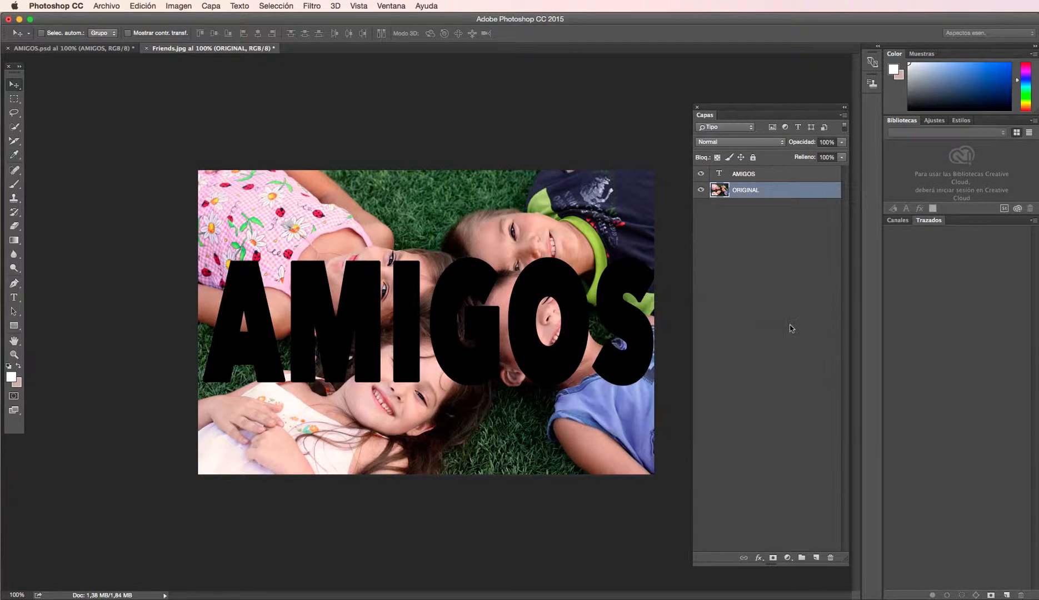
left_click_drag(760, 192, 759, 176)
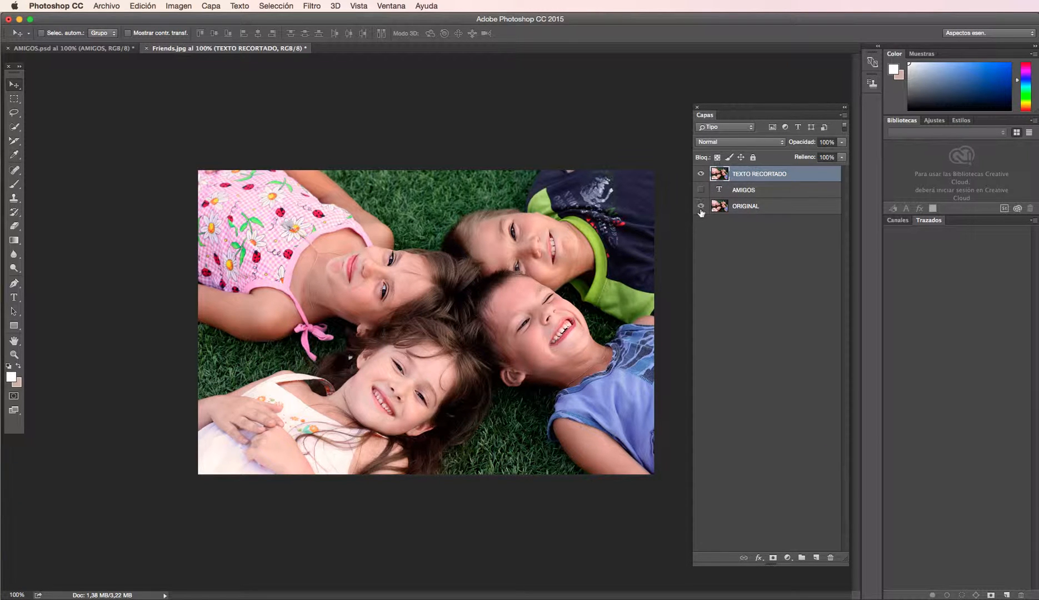
Clip the TEXTO RECORTADO layer to the AMIGOS text with a clipping mask, hiding ORIGINAL to check the cutout and showing it again.
left_click(700, 206)
left_click(701, 207)
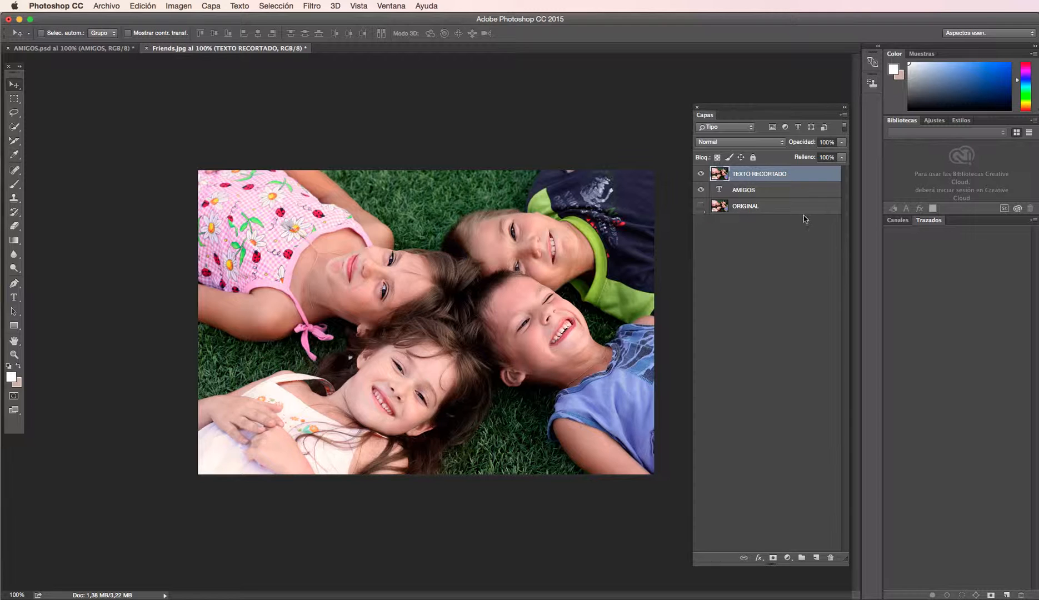
right_click(759, 175)
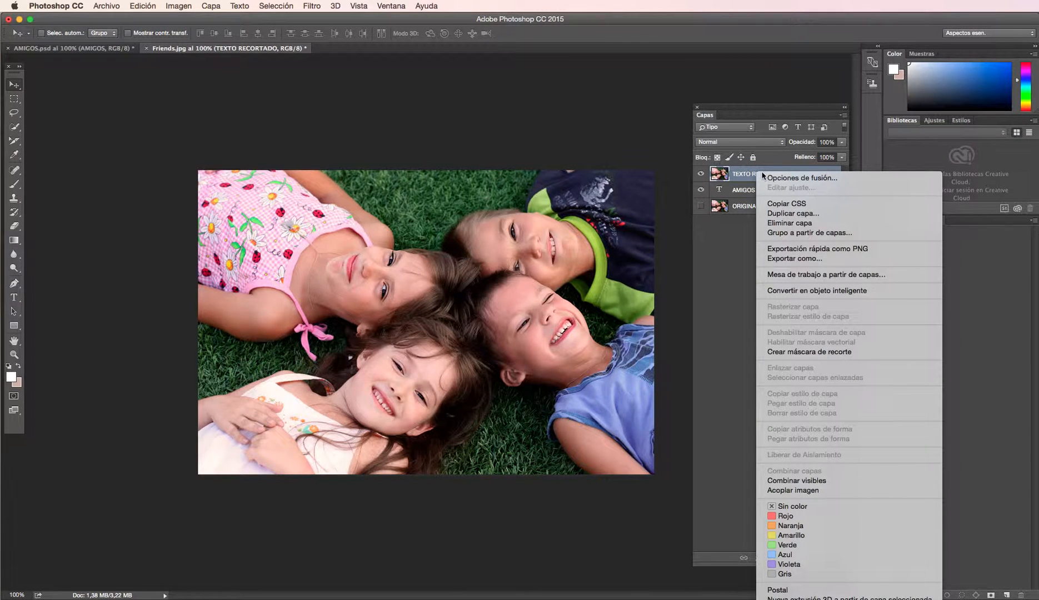
left_click(789, 352)
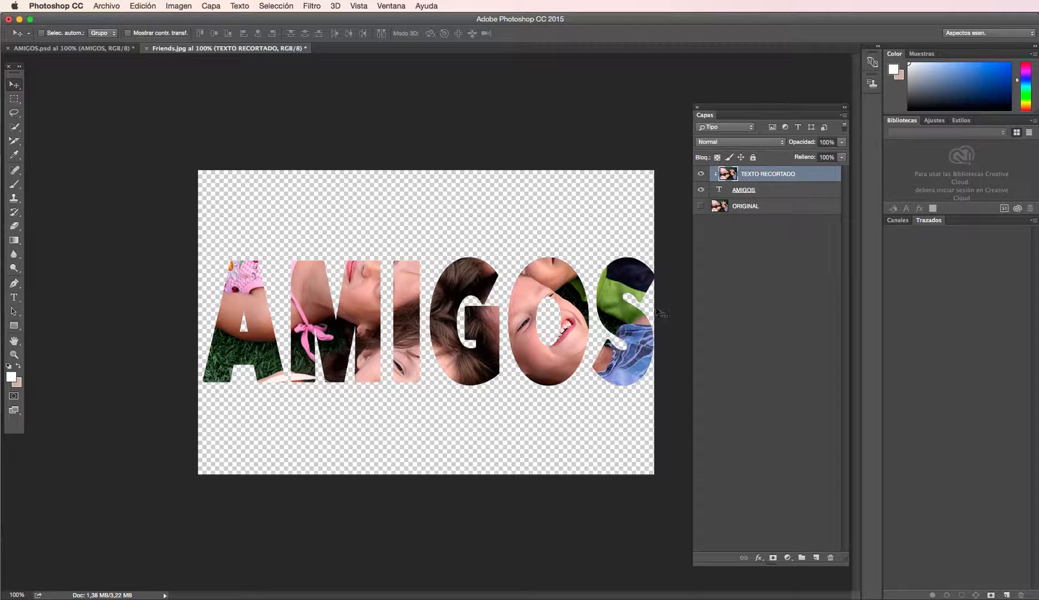
left_click(701, 207)
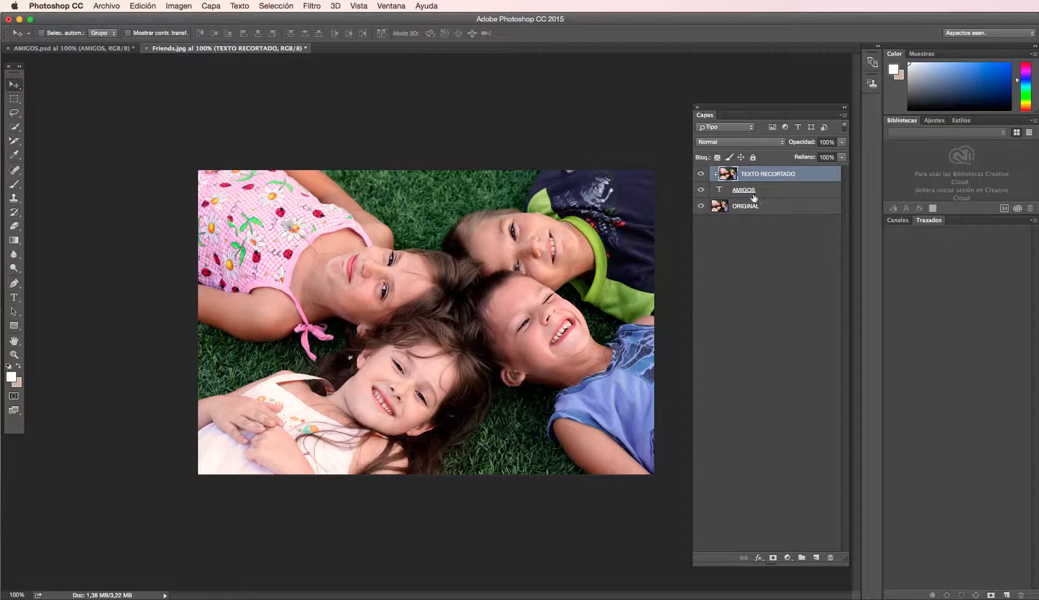
Add a 2 px blue inner stroke (Trazo) to the AMIGOS text layer, hiding ORIGINAL while styling and showing it again.
left_click(700, 206)
right_click(770, 191)
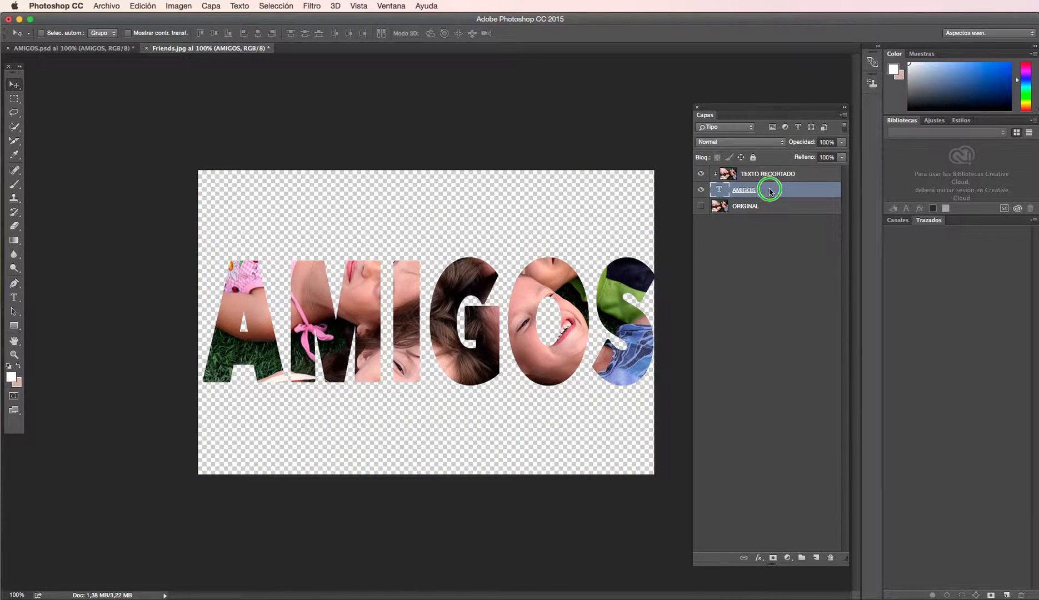
left_click(774, 195)
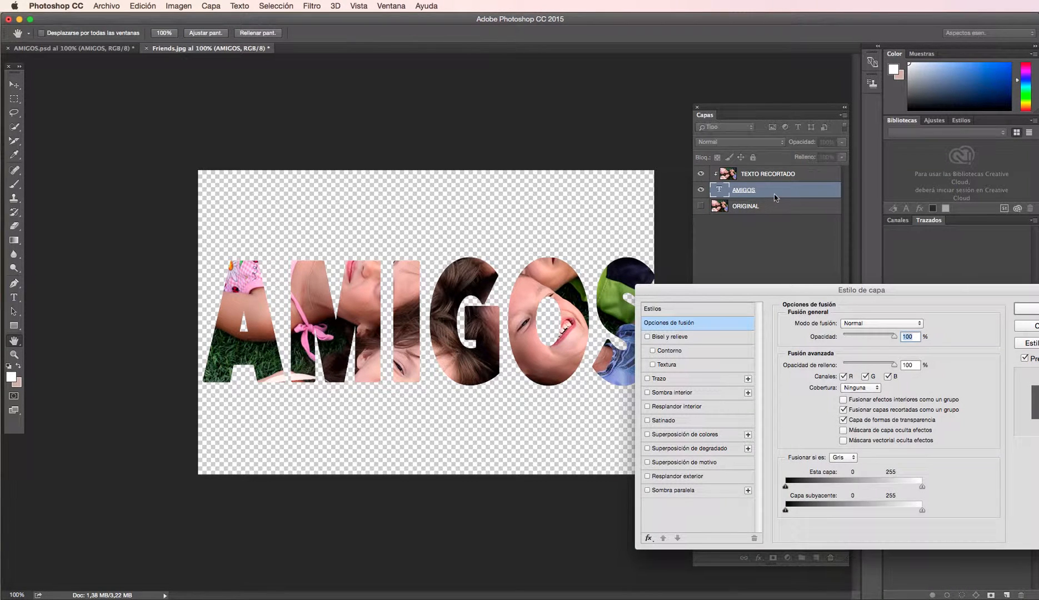
left_click(667, 379)
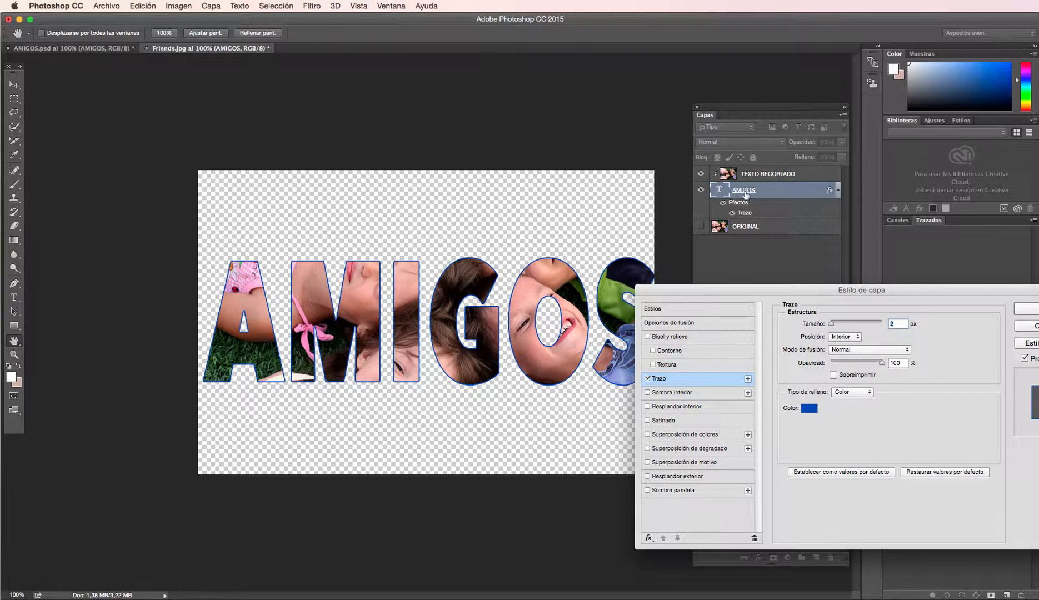
left_click(1027, 309)
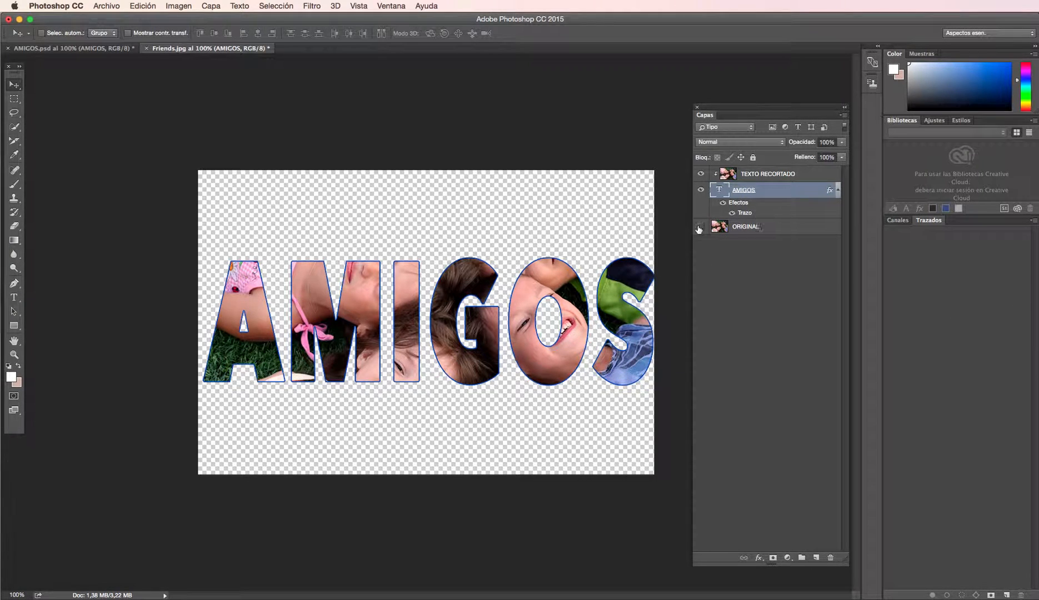
left_click(700, 227)
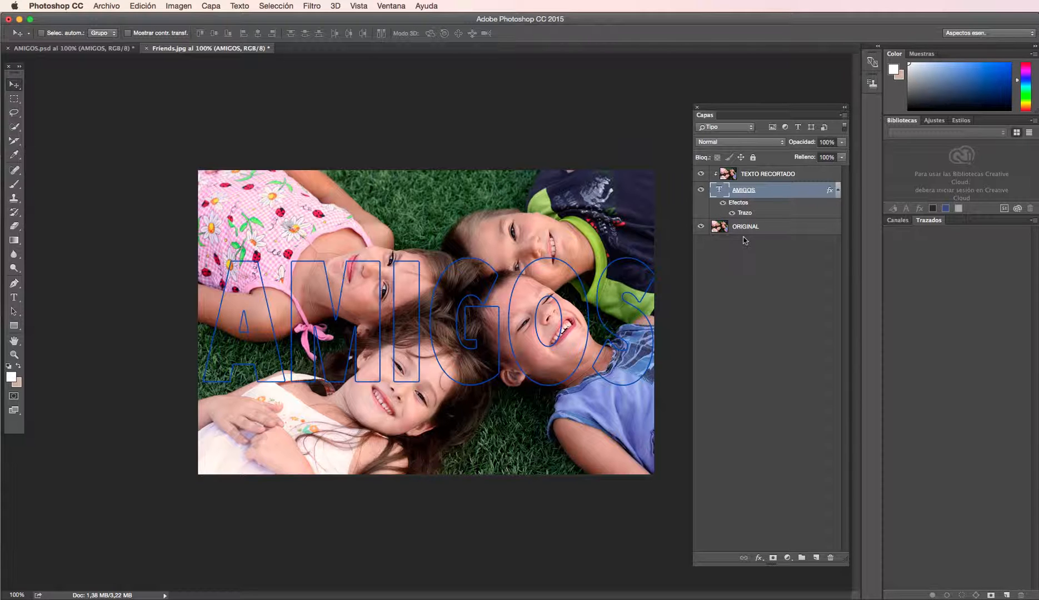
Add a drop shadow (Sombra paralela) to the AMIGOS text layer with 35% opacity, 30° angle, 11 px distance and 9 px size.
right_click(751, 201)
left_click(766, 203)
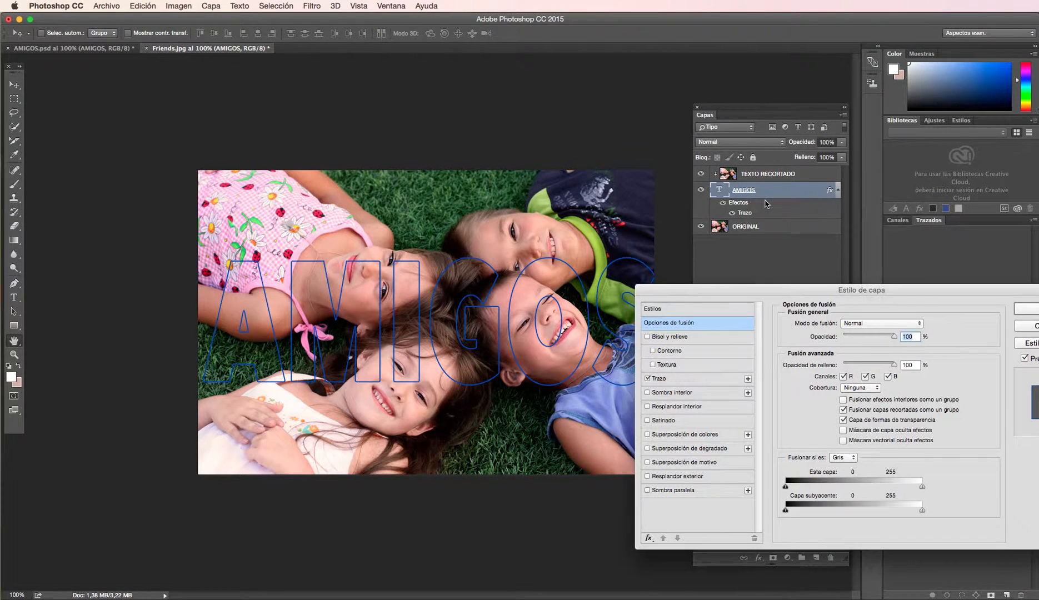
left_click(684, 490)
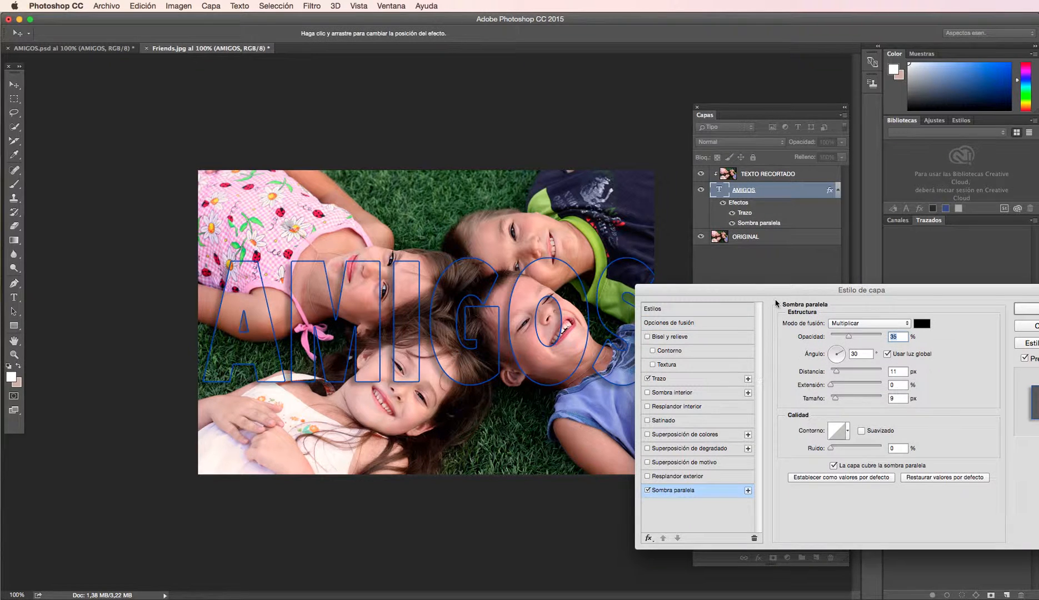
left_click_drag(773, 293, 301, 380)
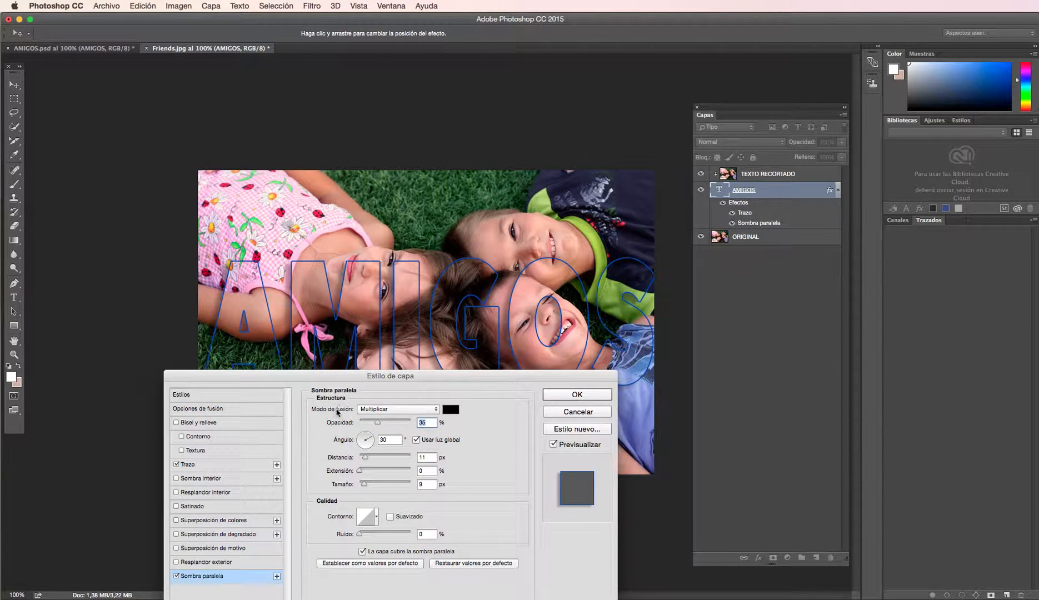
left_click(590, 396)
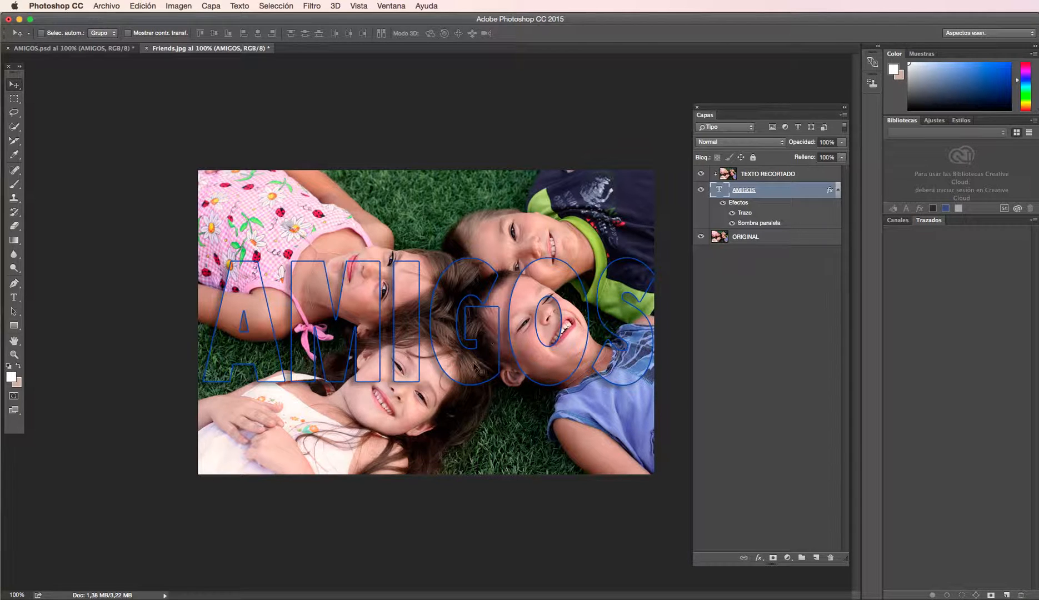
Add a Tono/saturación adjustment layer above TEXTO RECORTADO with hue +16 and saturation -4.
left_click(761, 177)
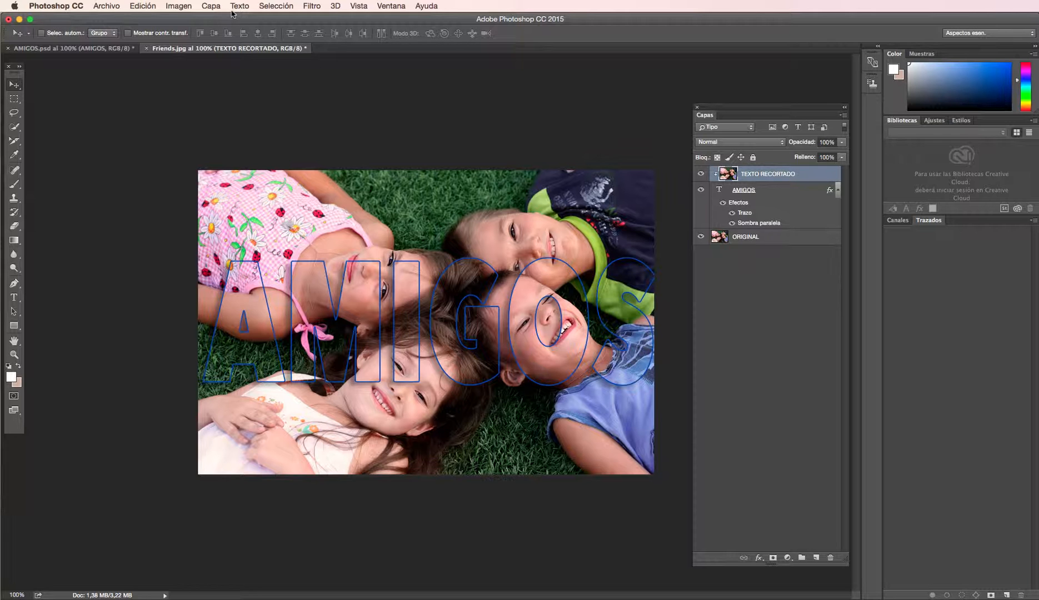
left_click(212, 6)
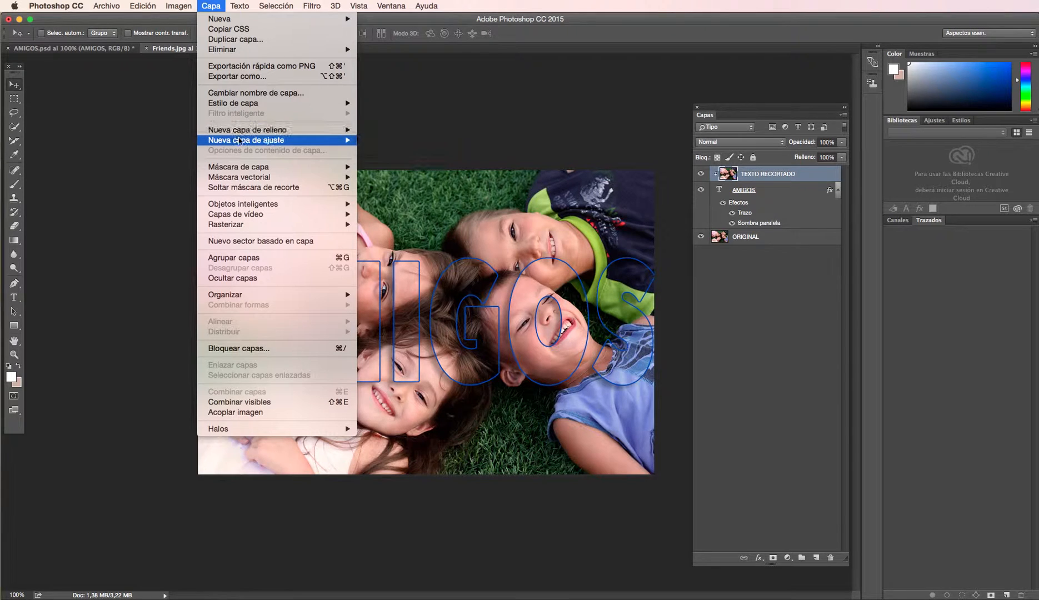
mouse_move(240, 141)
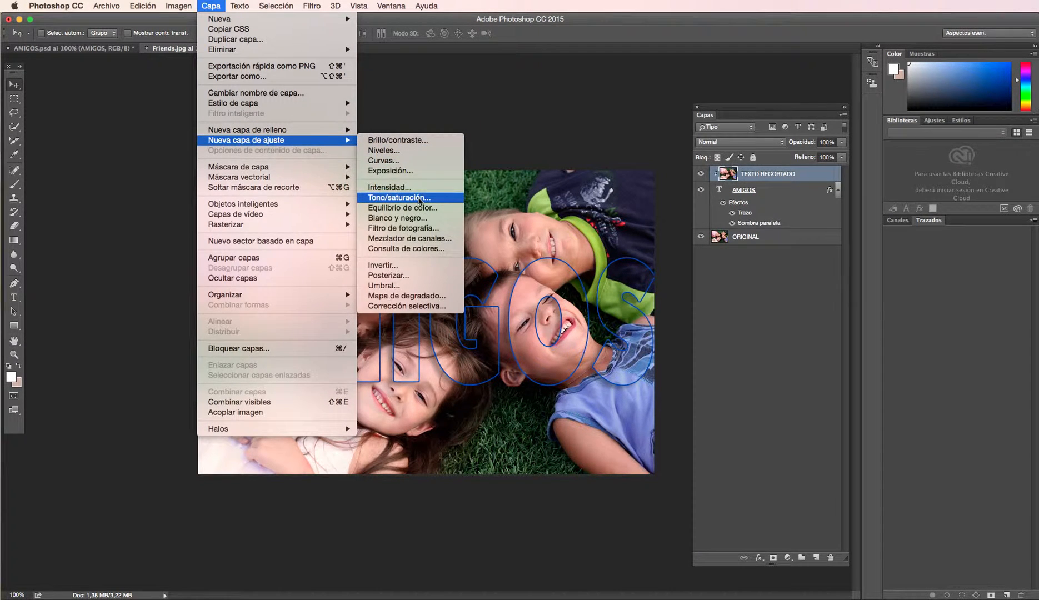
left_click(419, 198)
left_click(656, 326)
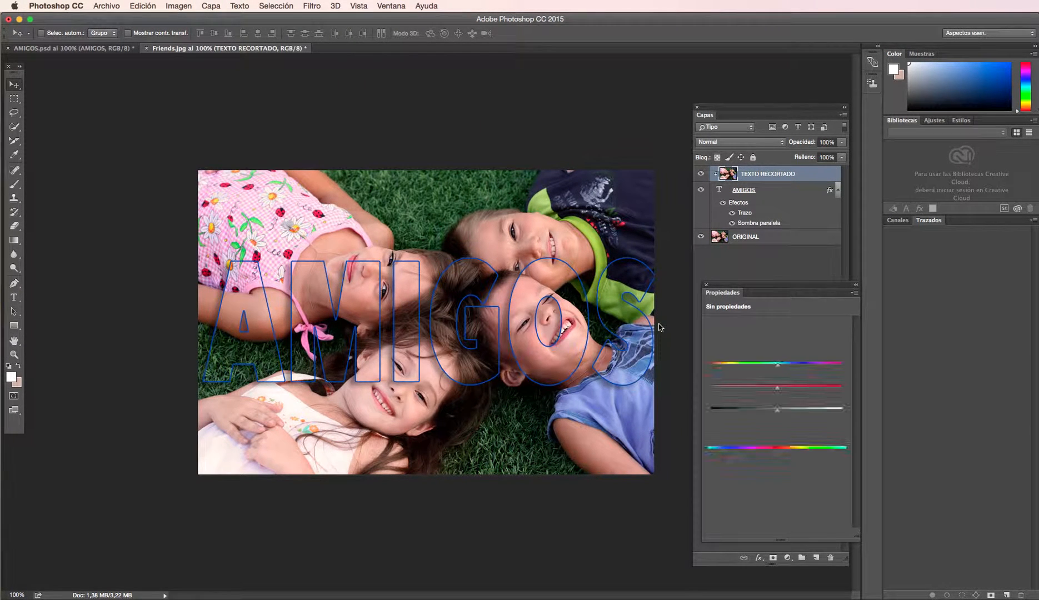
left_click_drag(779, 366, 775, 389)
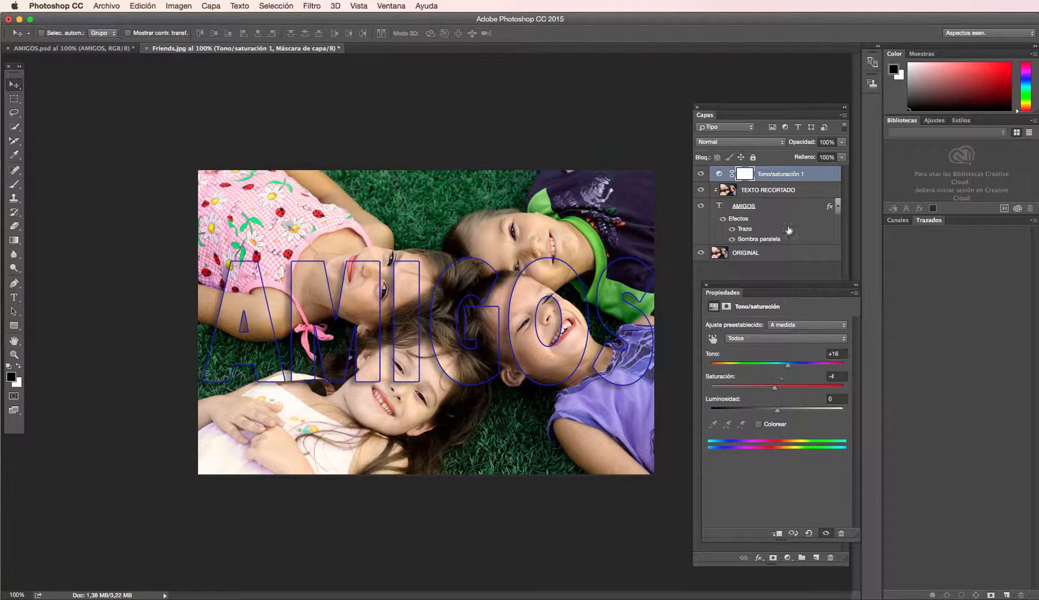
Clip the Tono/saturación 1 adjustment layer to the text with a clipping mask.
left_click(778, 174)
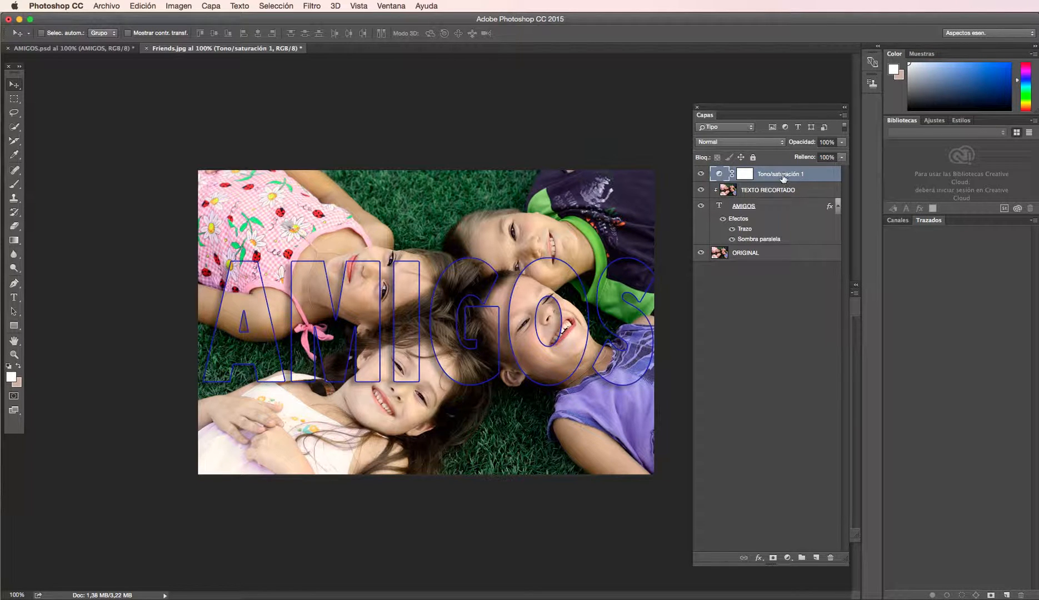
right_click(776, 174)
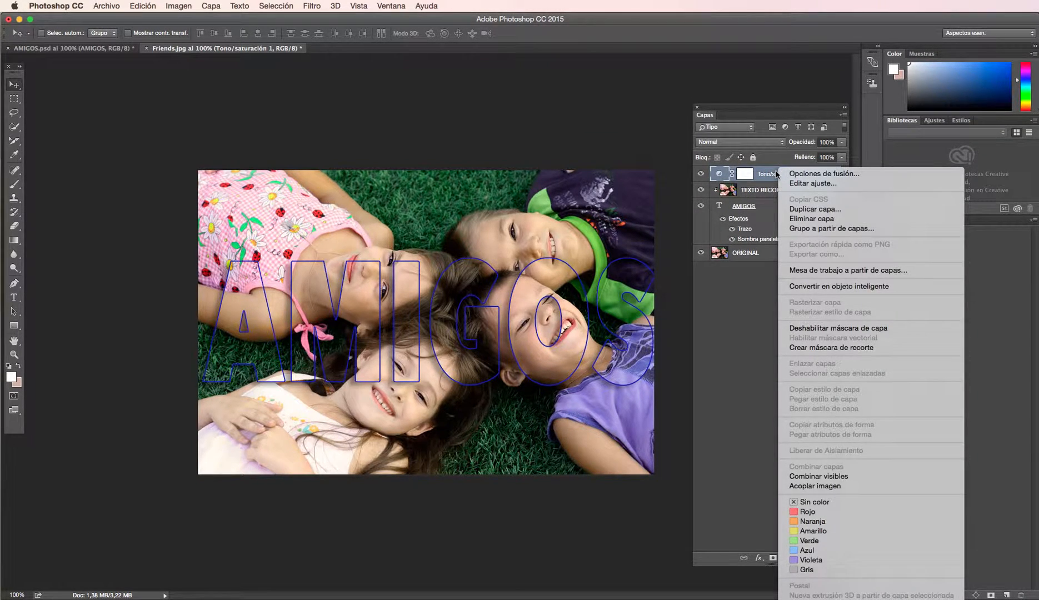
left_click(813, 348)
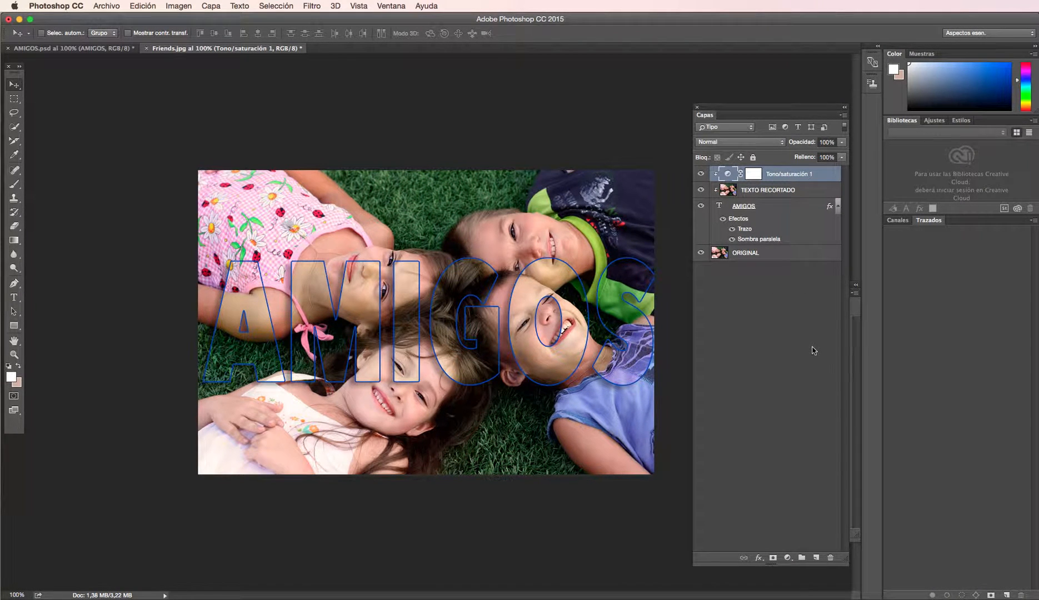
Turn on Colorear in the Tono/saturación 1 adjustment and set its hue to 195 for a blue-teal tint inside the letters.
double_click(729, 178)
left_click_drag(747, 110, 91, 129)
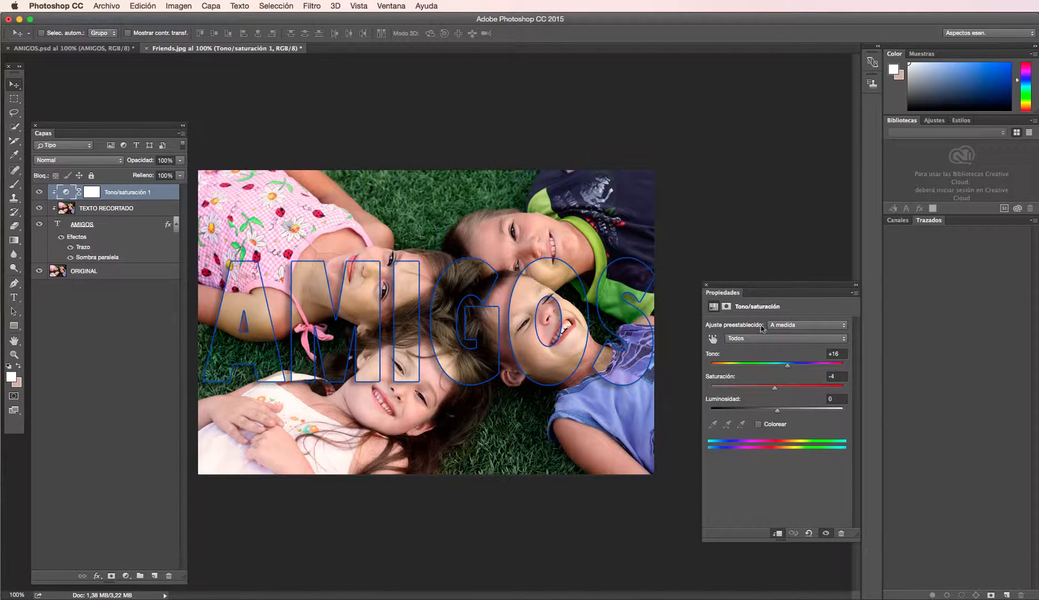
left_click(790, 365)
left_click(759, 424)
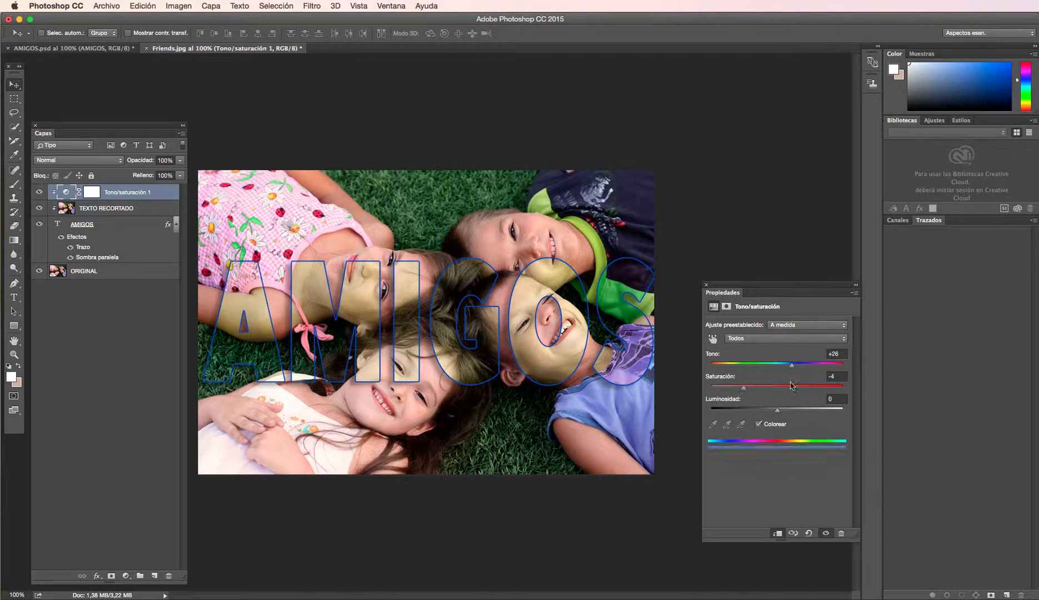
left_click(793, 365)
mouse_move(793, 367)
left_mouse_down()
mouse_move(811, 366)
mouse_move(773, 366)
mouse_move(781, 366)
left_mouse_up()
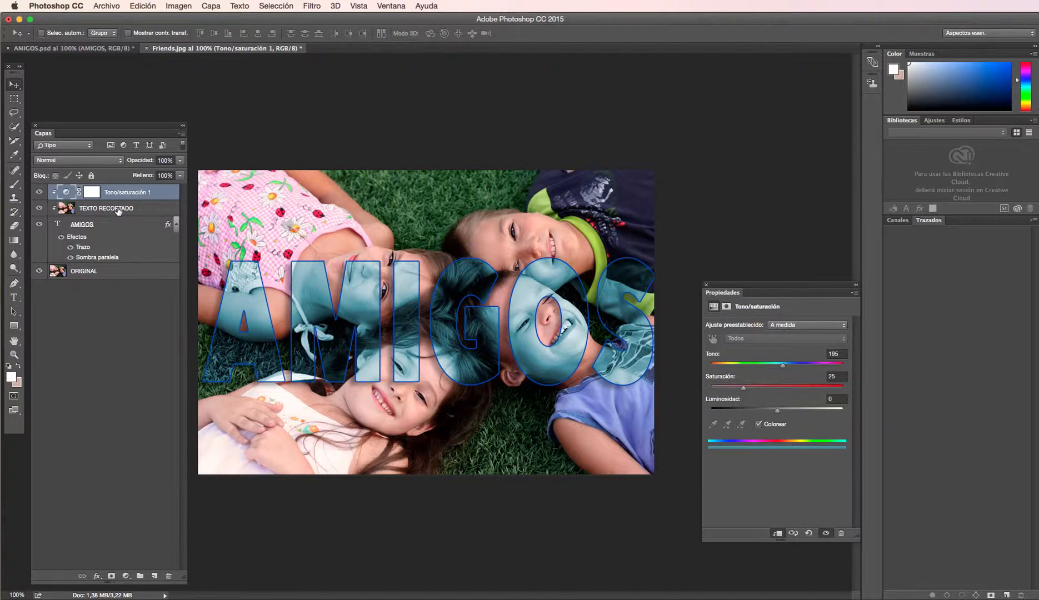
Hide the Tono/saturación 1 adjustment layer and leave ORIGINAL as the selected layer.
left_click(99, 209)
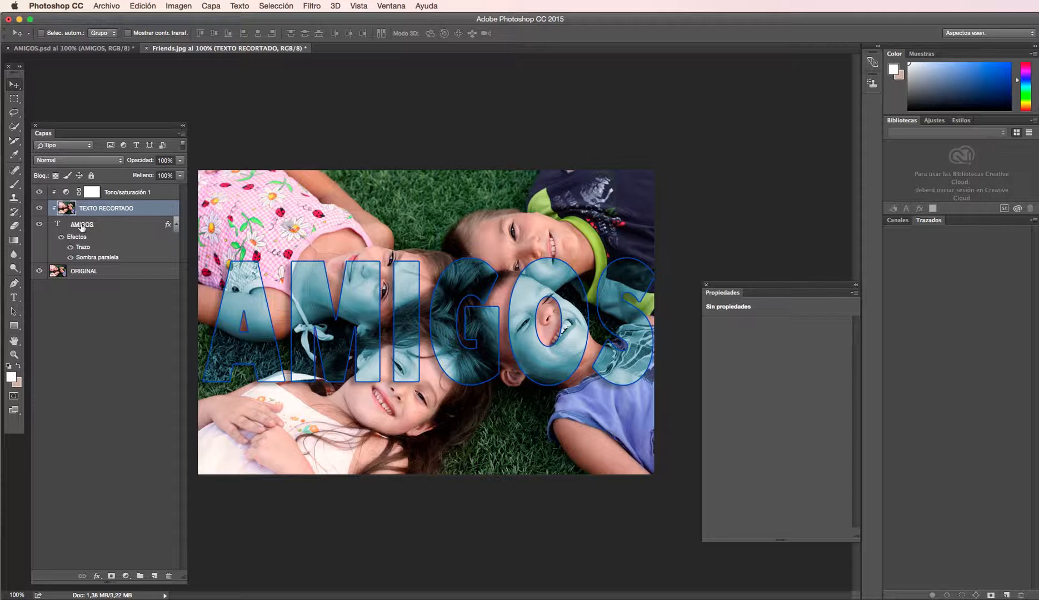
left_click(96, 228)
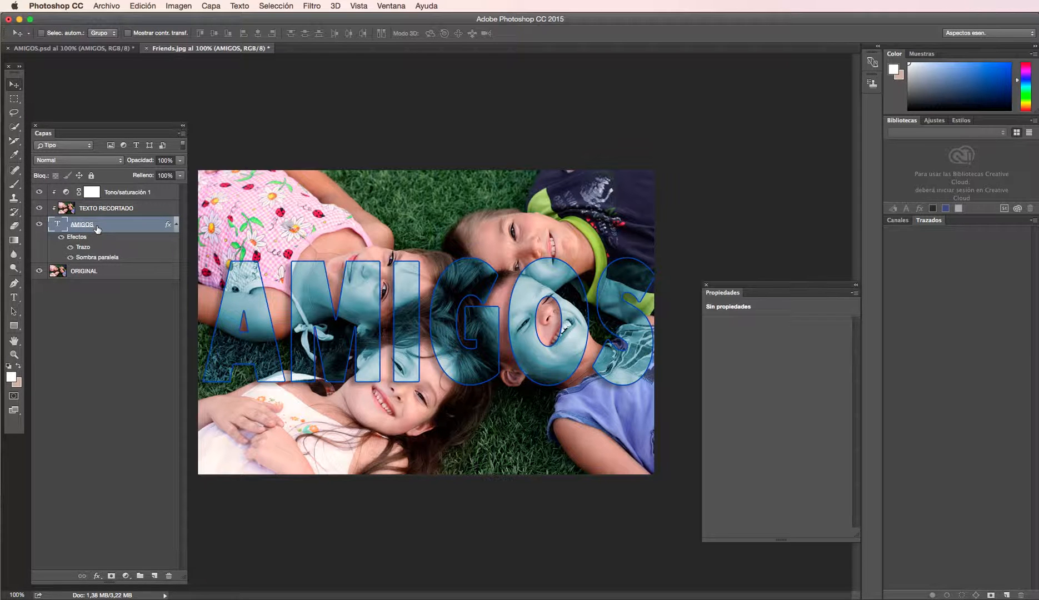
left_click_drag(765, 293, 752, 257)
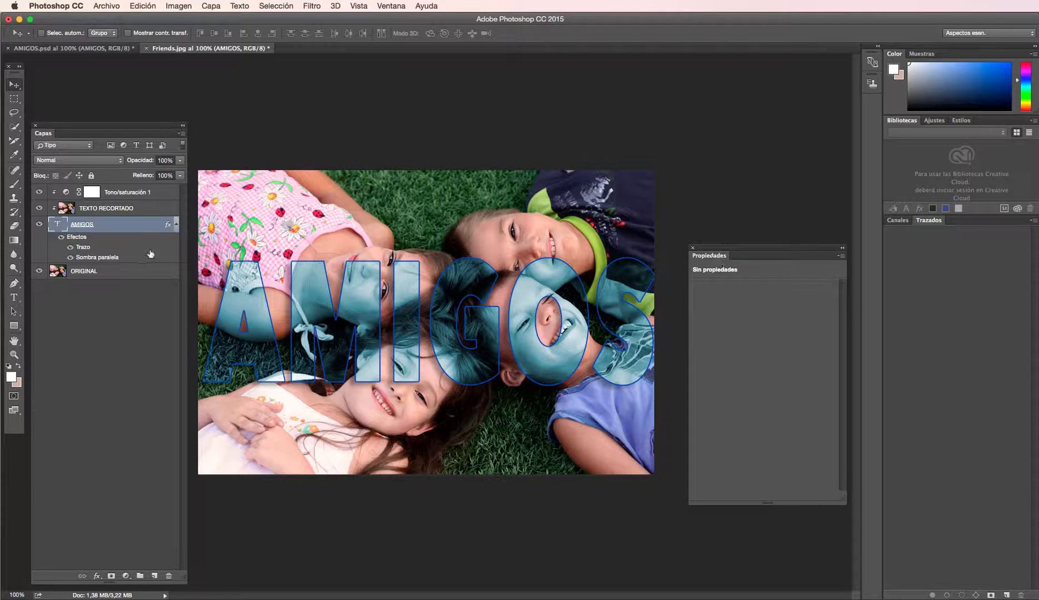
left_click(114, 268)
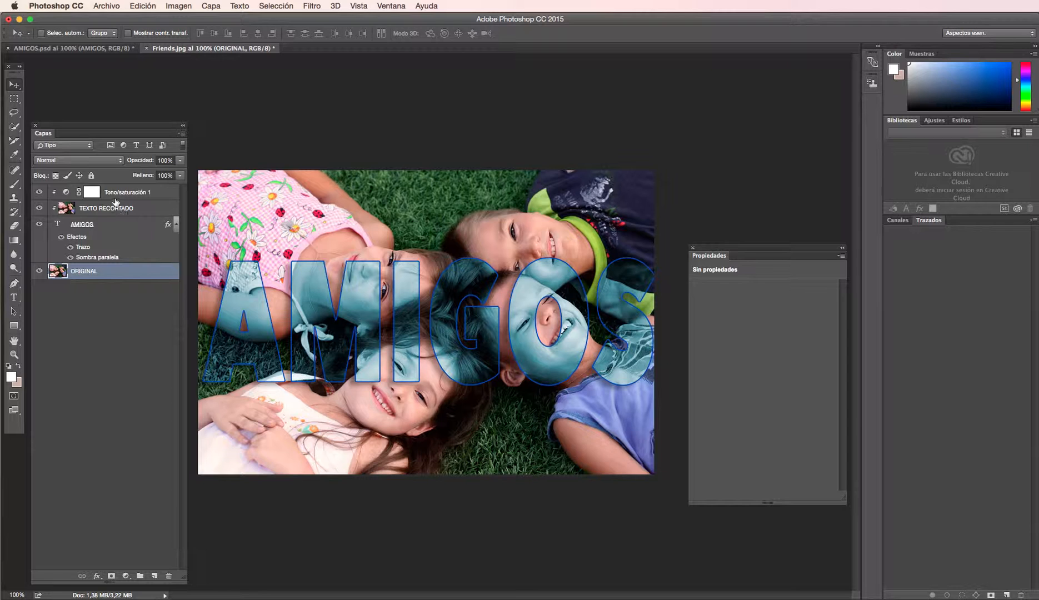
left_click(39, 192)
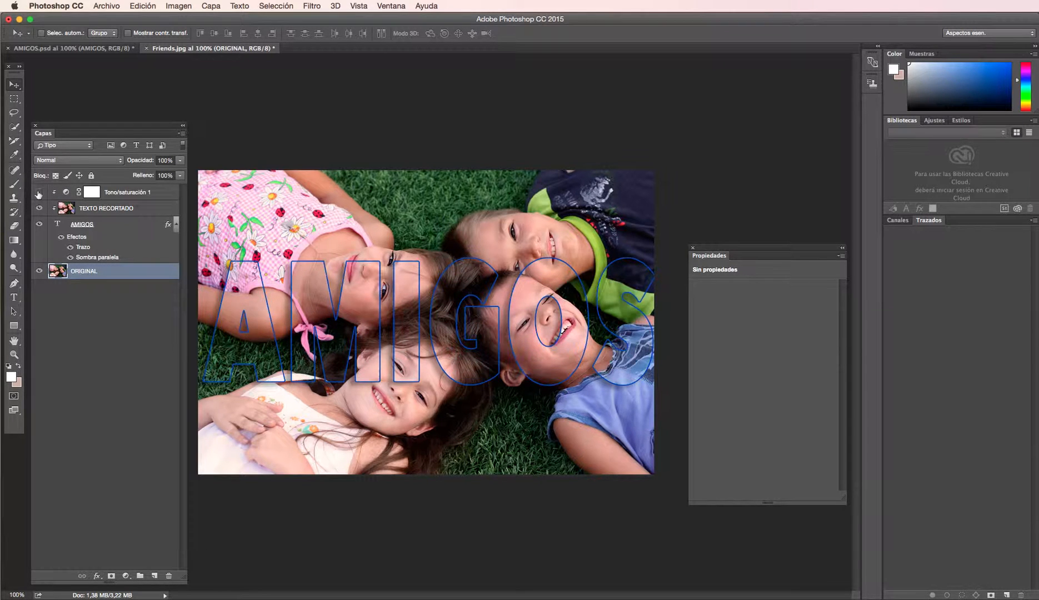
Duplicate the ORIGINAL layer and rename the copy as "ORIGINAL DESENFOCADA".
right_click(106, 272)
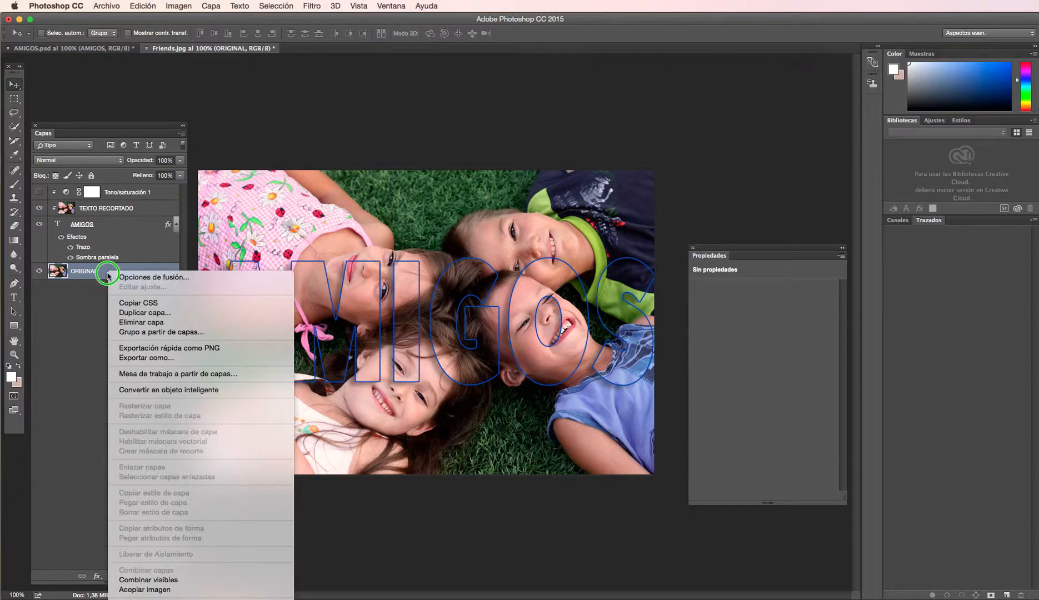
left_click(141, 313)
left_click(793, 326)
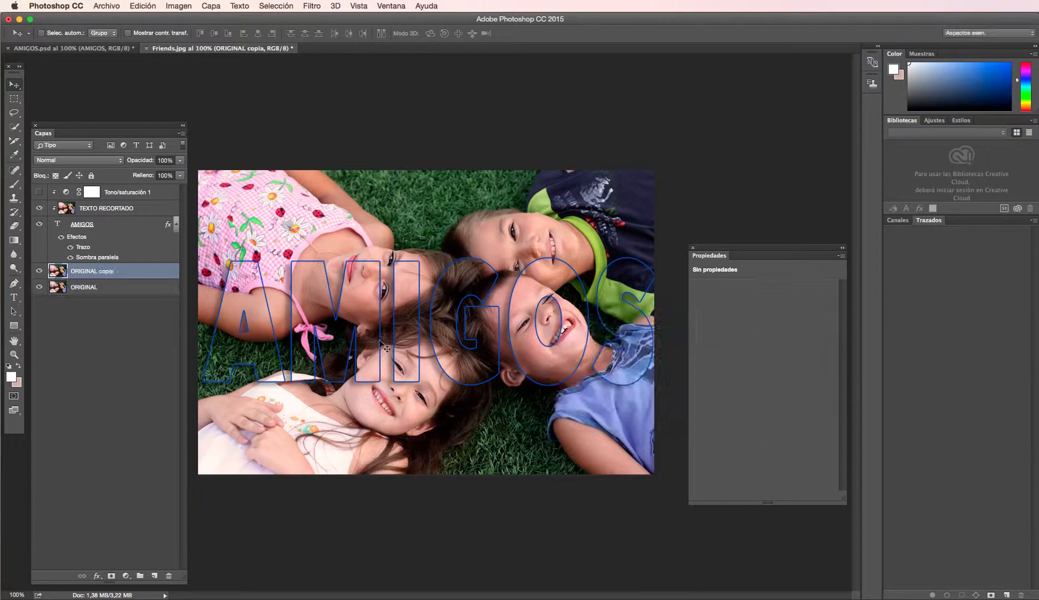
double_click(105, 272)
double_click(108, 272)
type("DESENFOCADA")
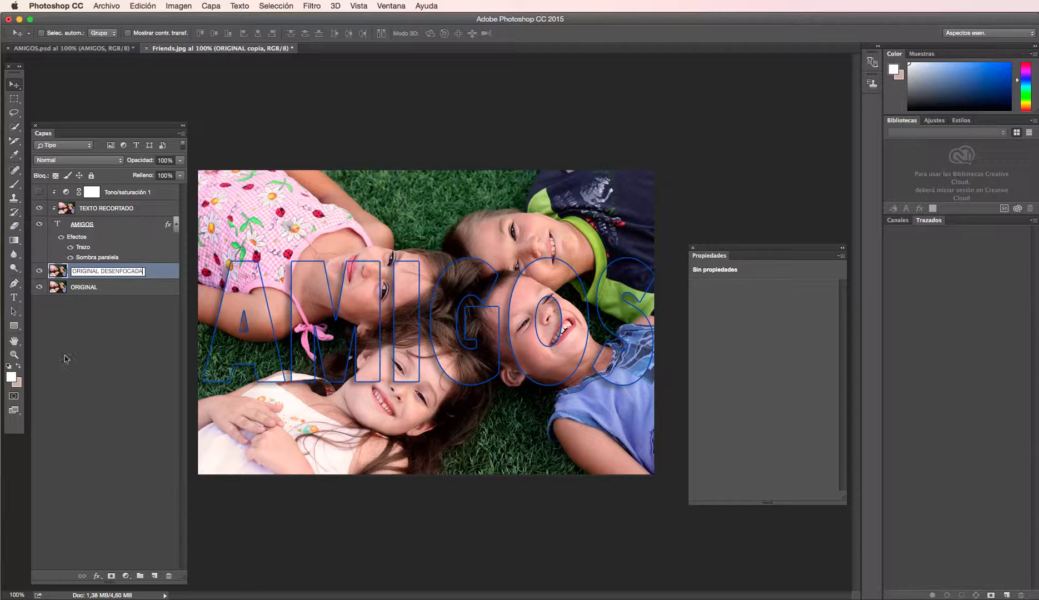
left_click(65, 359)
Apply a lens blur (Desenfoque de lente) with radius 15 and a hexagonal iris to the ORIGINAL DESENFOCADA layer.
left_click(105, 273)
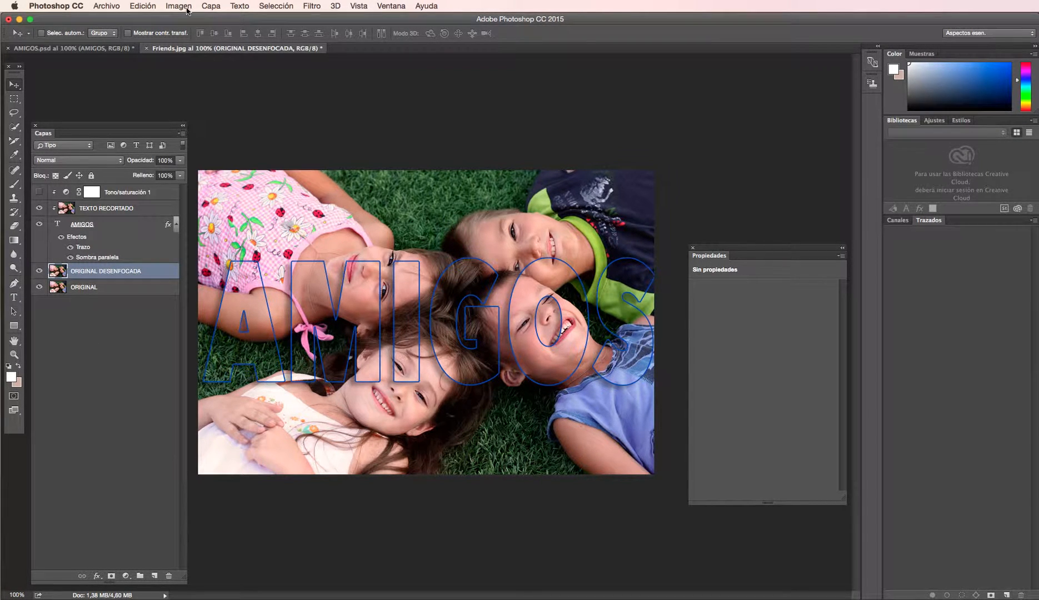
left_click(309, 6)
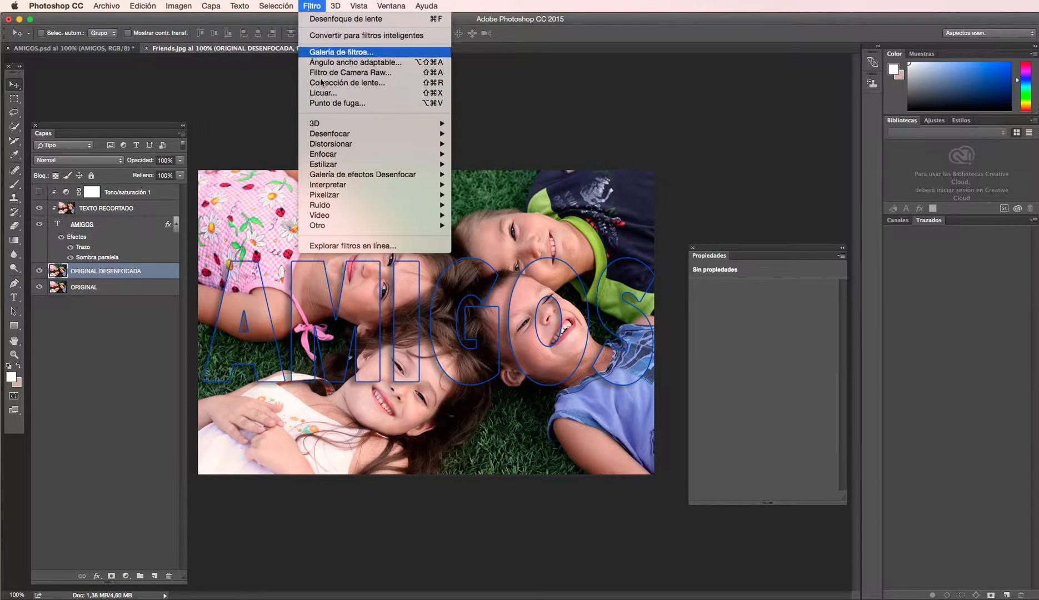
mouse_move(332, 135)
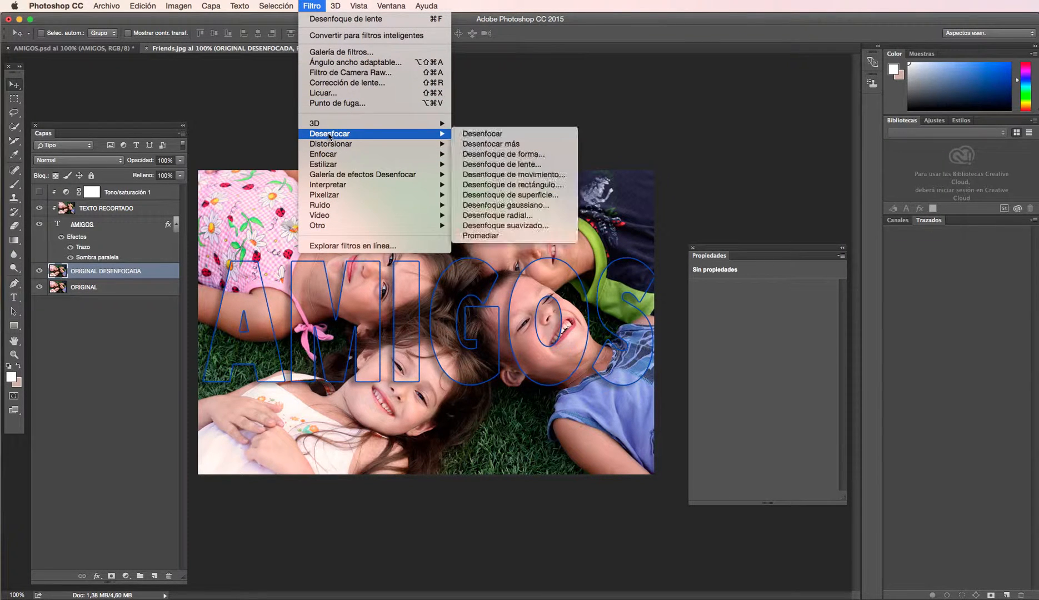
left_click(526, 163)
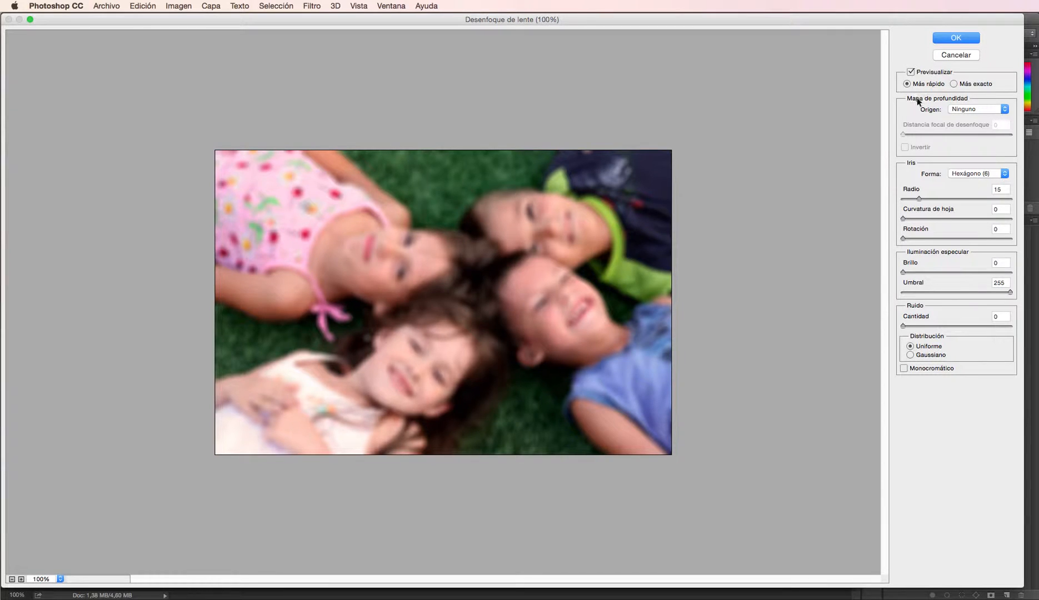
left_click(956, 39)
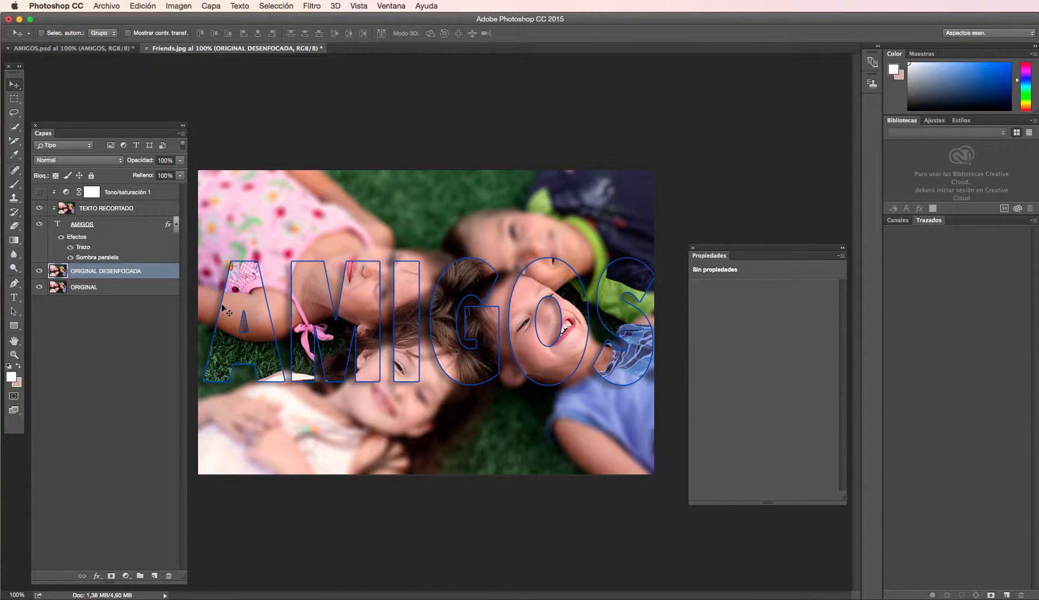
Stretch the AMIGOS text vertically to about 175% height over the children's photo, and preview it with the Tono/saturación 1 tint.
left_click(94, 225)
mouse_move(362, 298)
left_mouse_down()
mouse_move(360, 247)
mouse_move(360, 276)
left_mouse_up()
key("super+t")
left_click_drag(430, 392, 430, 496)
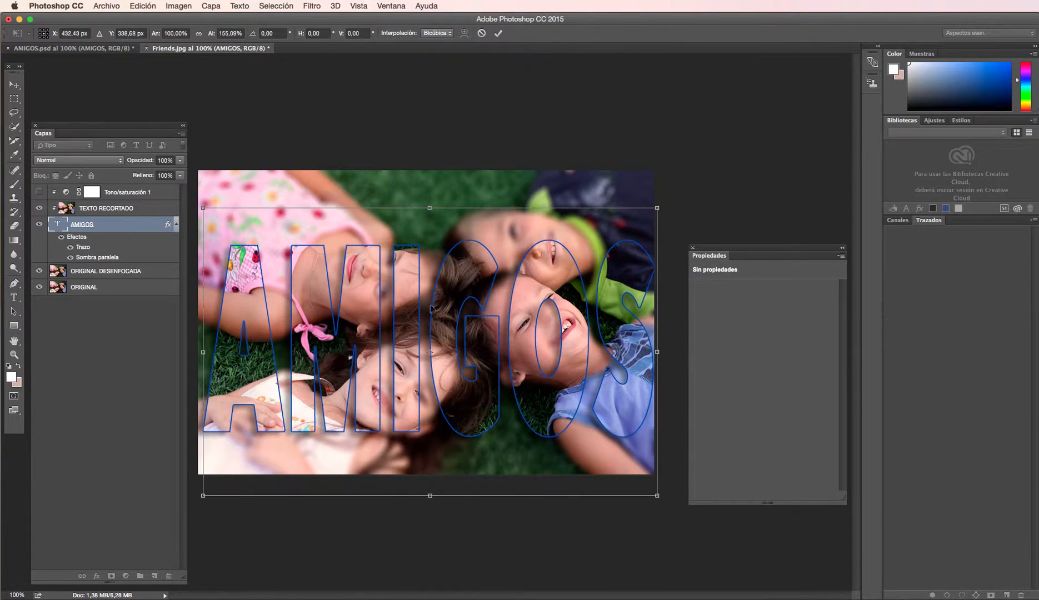
left_click_drag(431, 208, 426, 170)
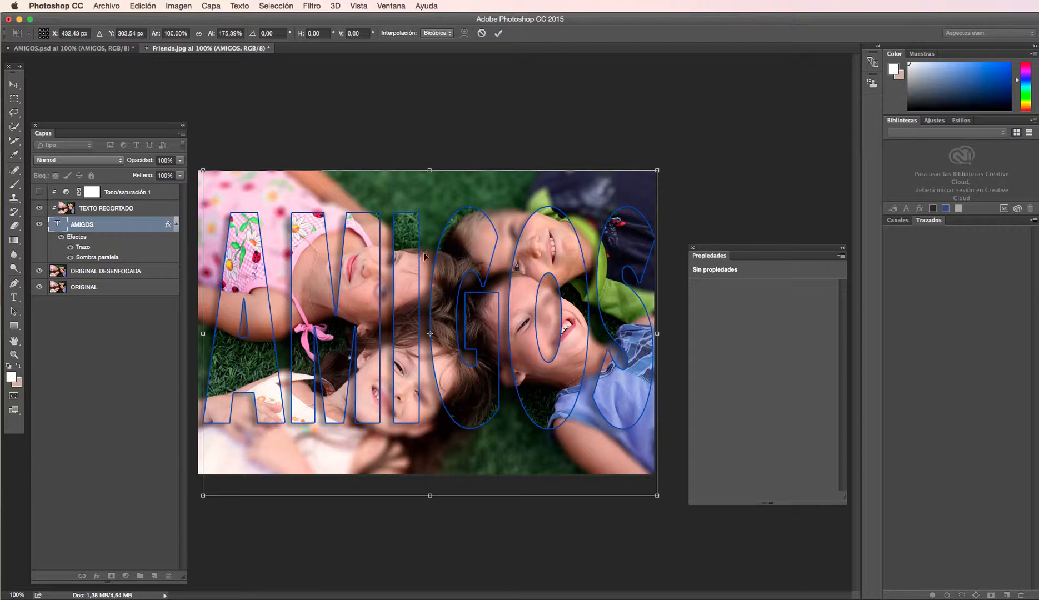
left_click(499, 33)
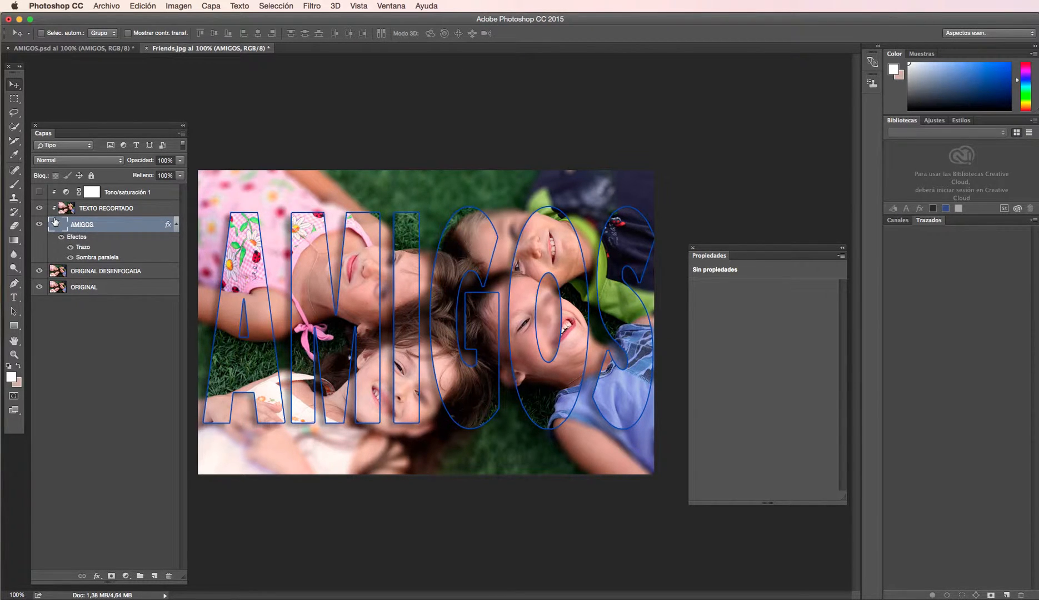
left_click(39, 192)
left_click(39, 192)
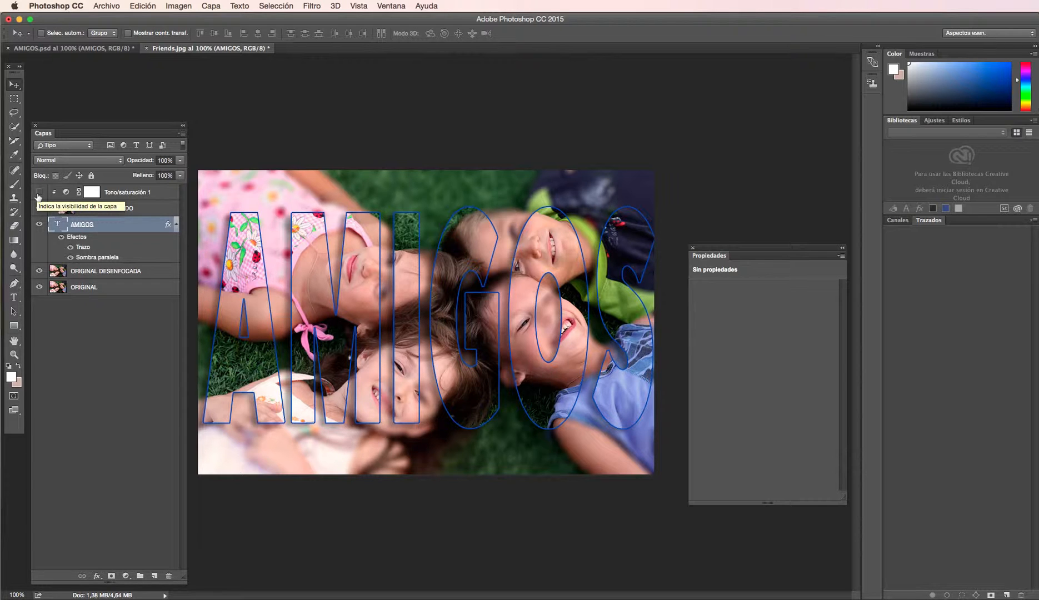
Change the AMIGOS text's font to Avenir Next Condensed in Bold style.
double_click(56, 225)
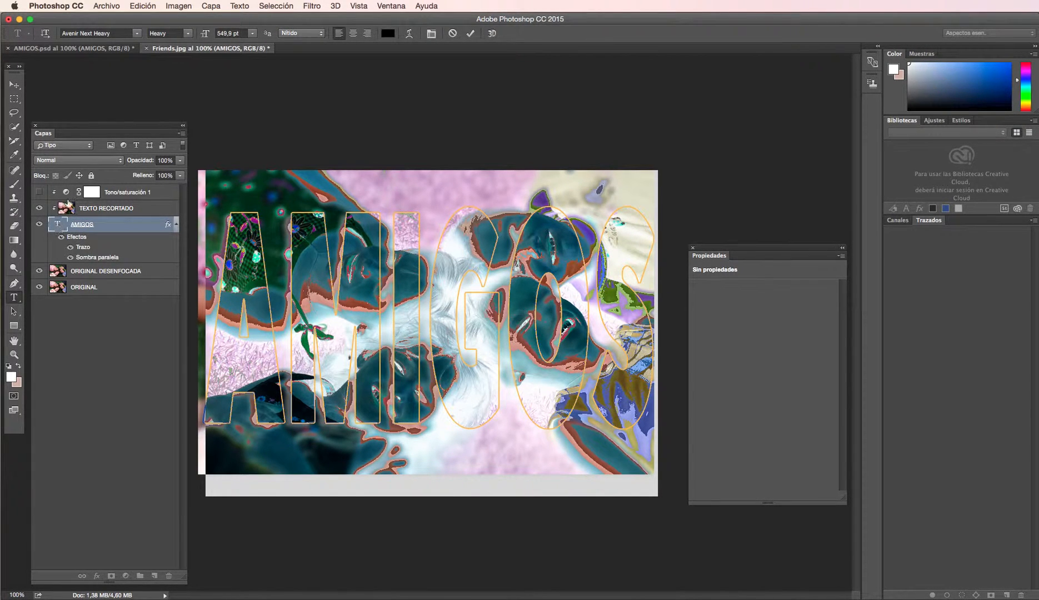
left_click(69, 33)
key("Down")
key("Down")
key("Down")
key("Down")
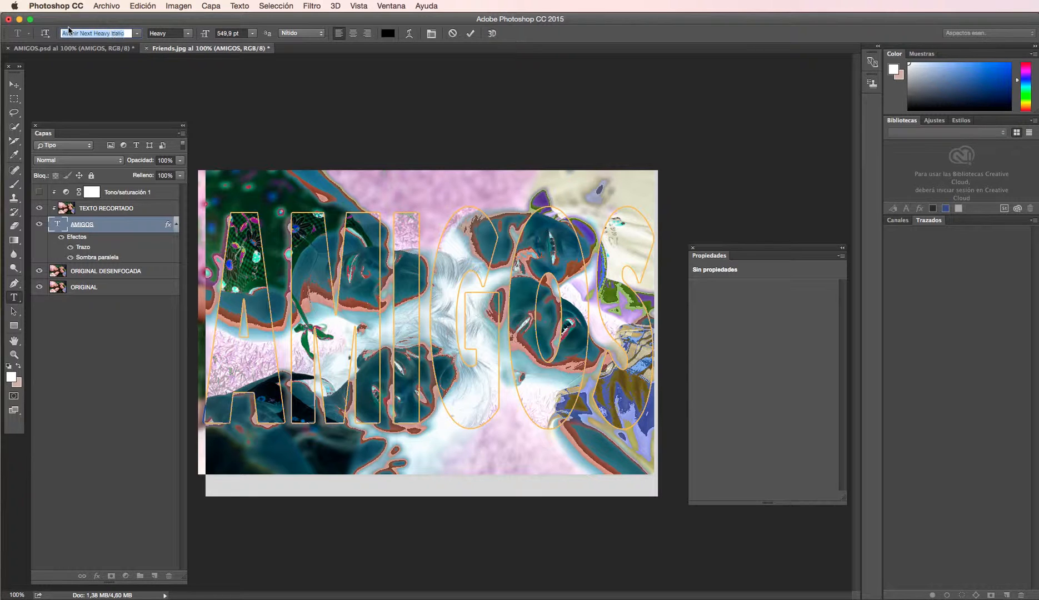
key("Down")
key("Down")
key("Down")
key("Down")
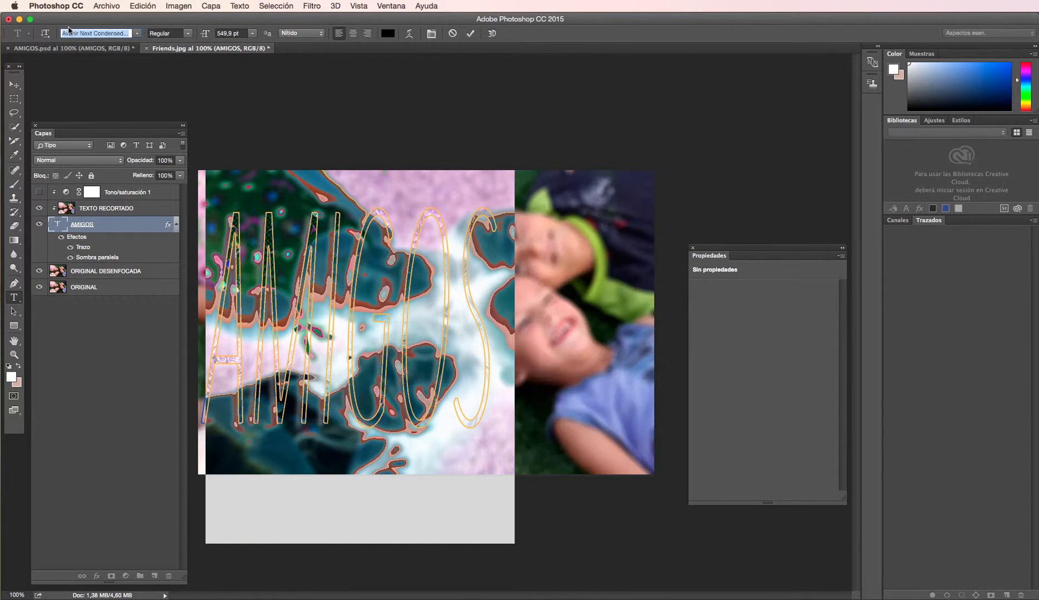
key("Up")
key("Up")
key("Up")
key("Up")
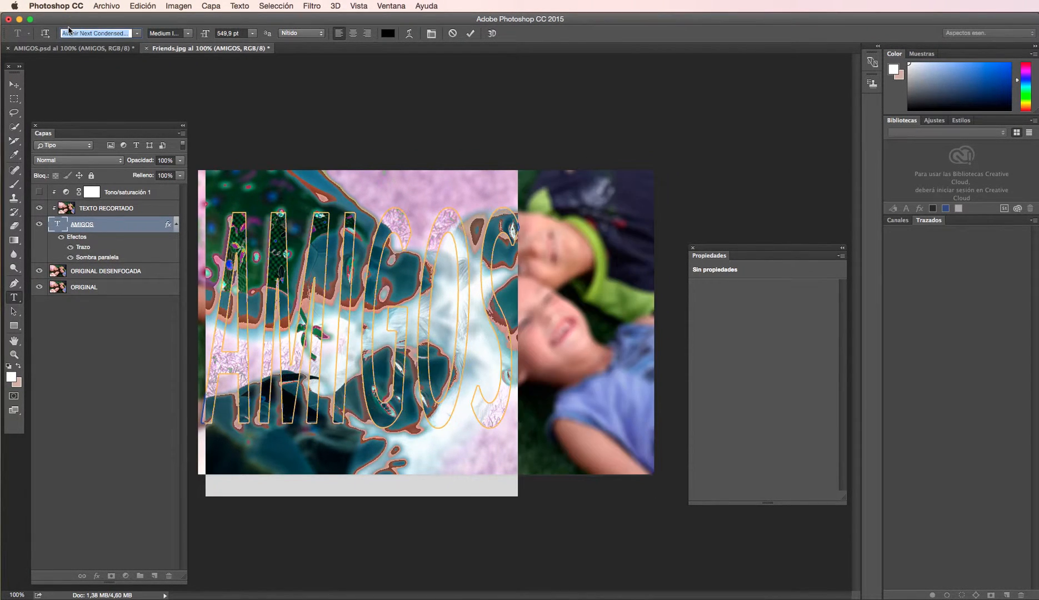
key("Down")
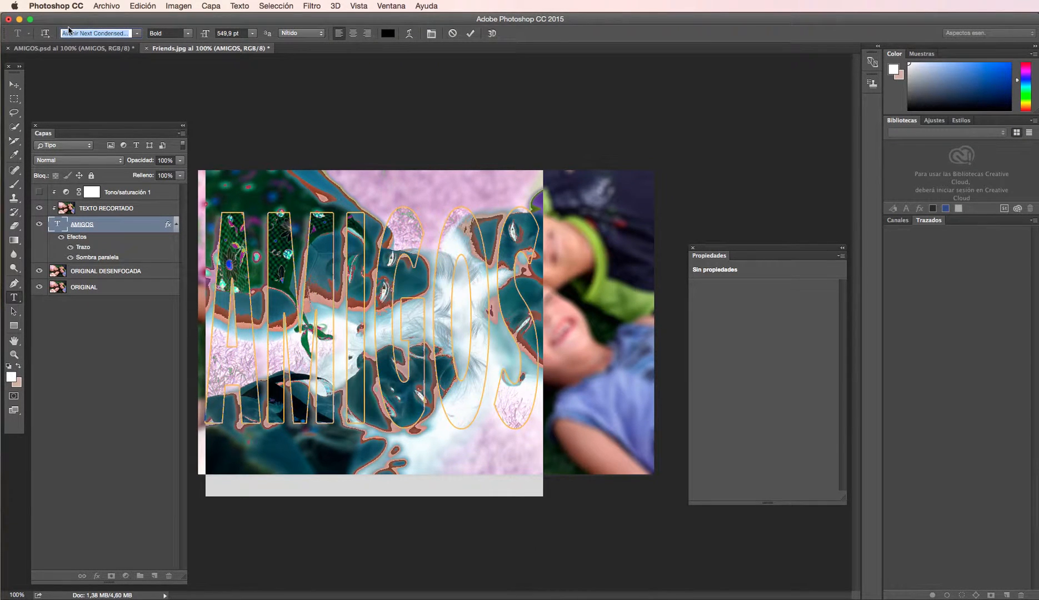
left_click(470, 33)
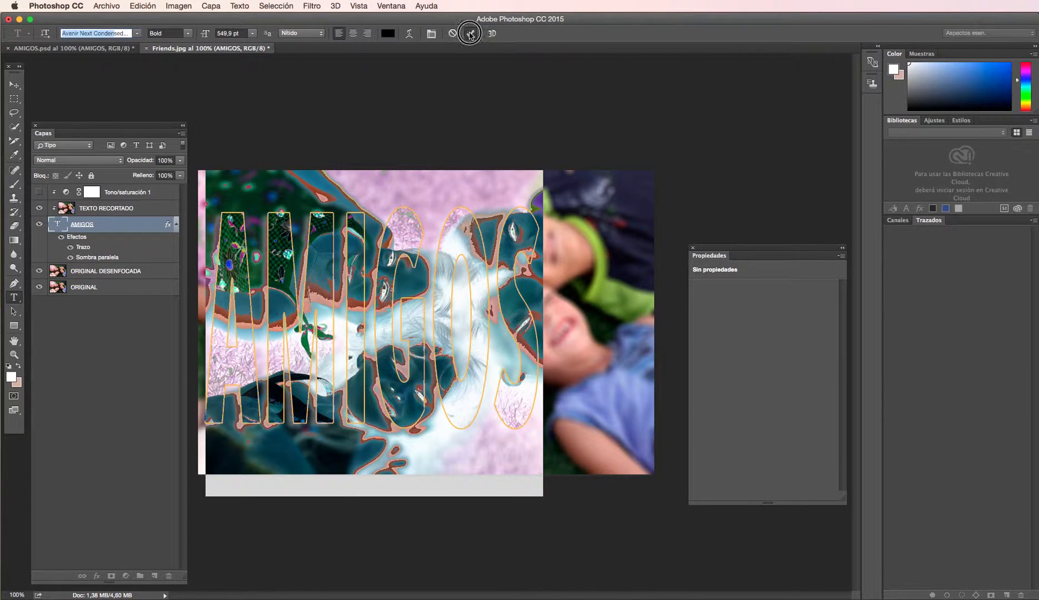
Widen the AMIGOS text with a free transform so it spans nearly the full width of the photo.
key("v")
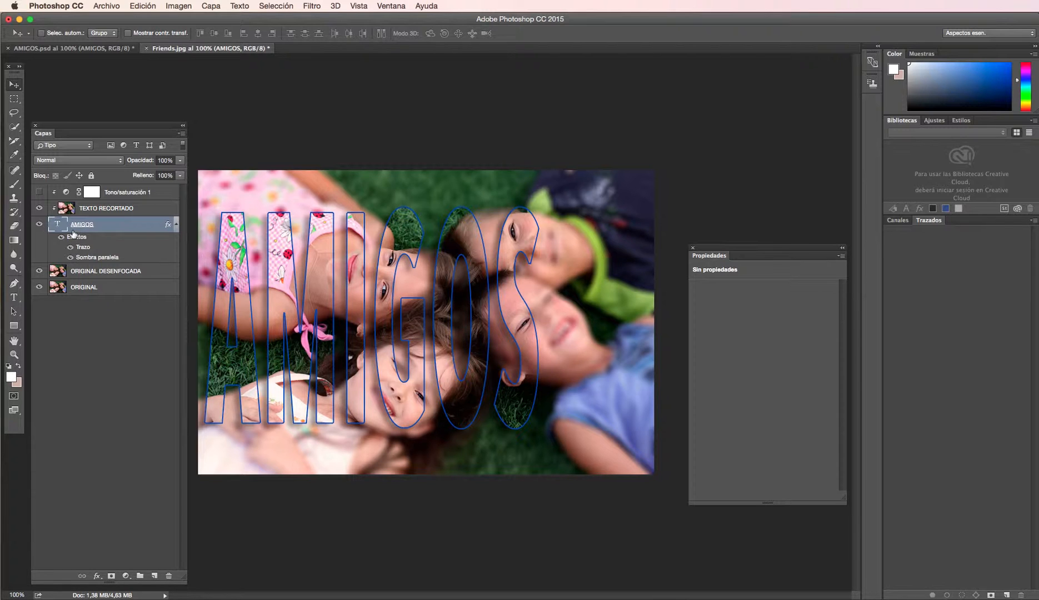
key("super+t")
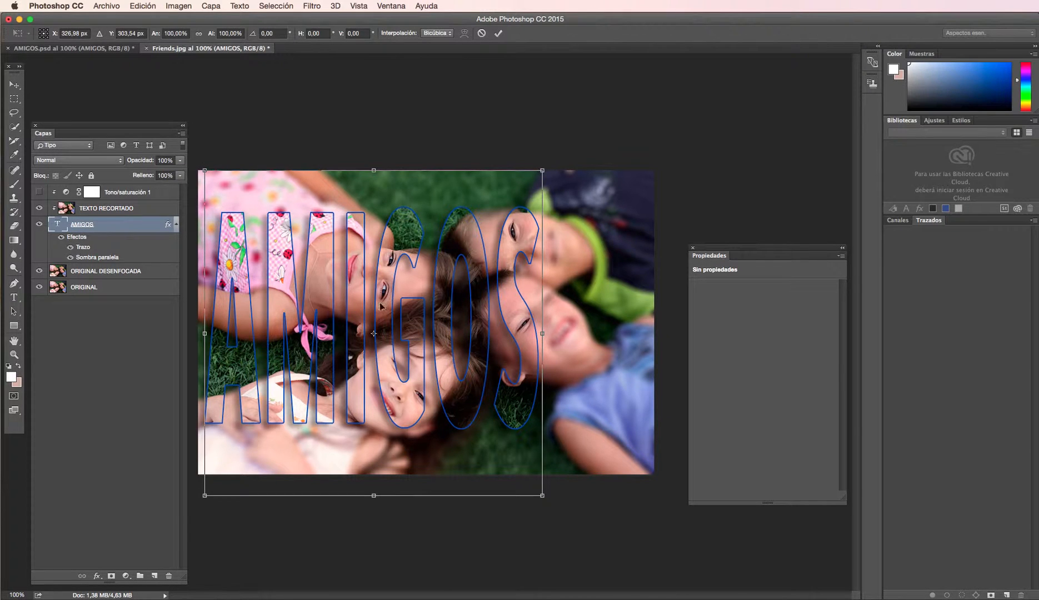
left_click_drag(543, 334, 646, 333)
left_click(498, 33)
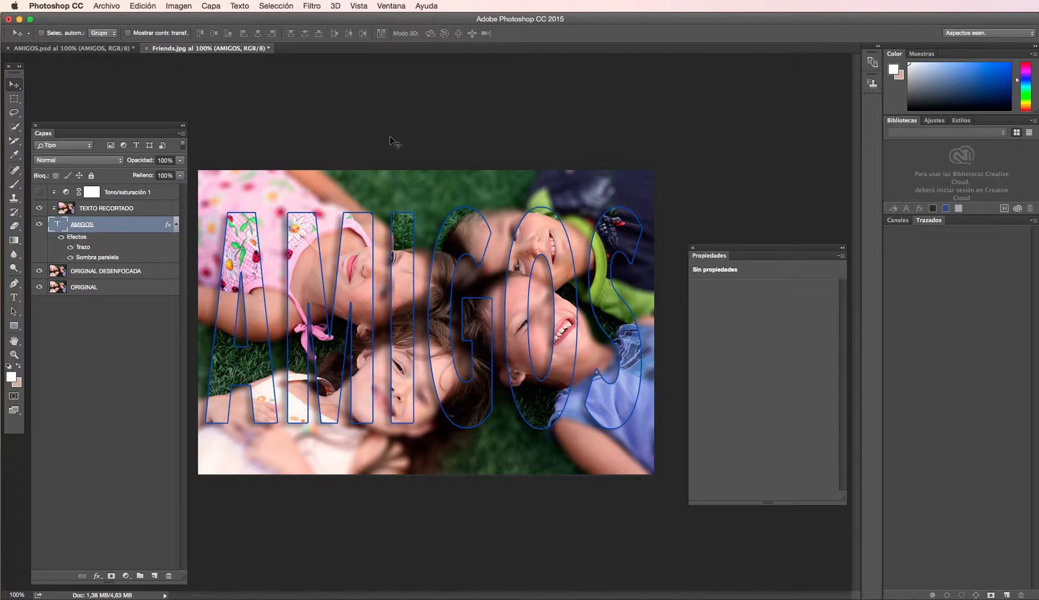
Move the floating layer list to the other side of the photo and compare the lettering with and without the Tono/saturación 1 tint.
left_click_drag(102, 125, 760, 108)
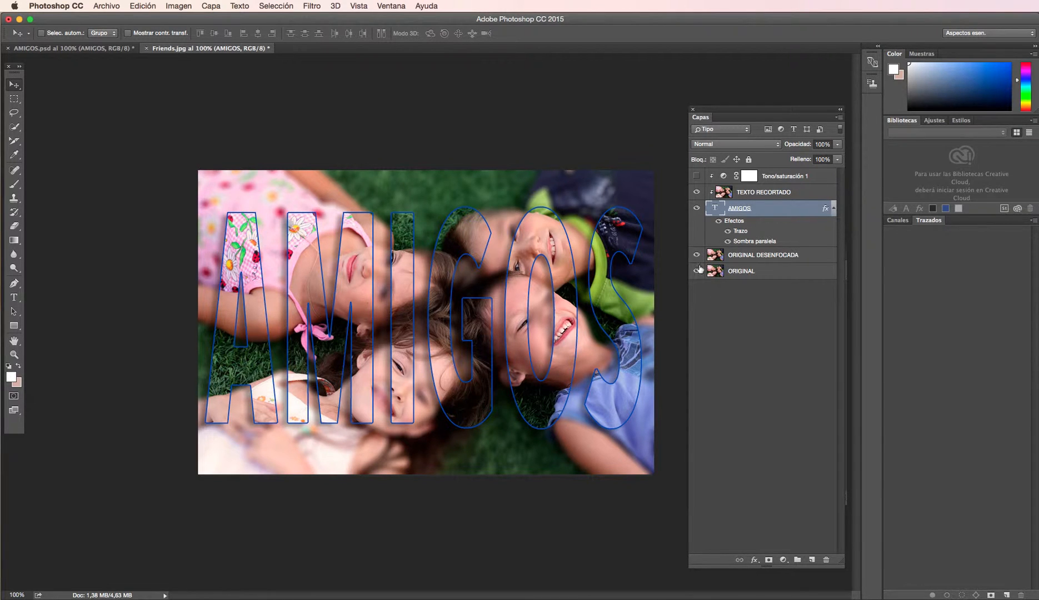
left_click(696, 176)
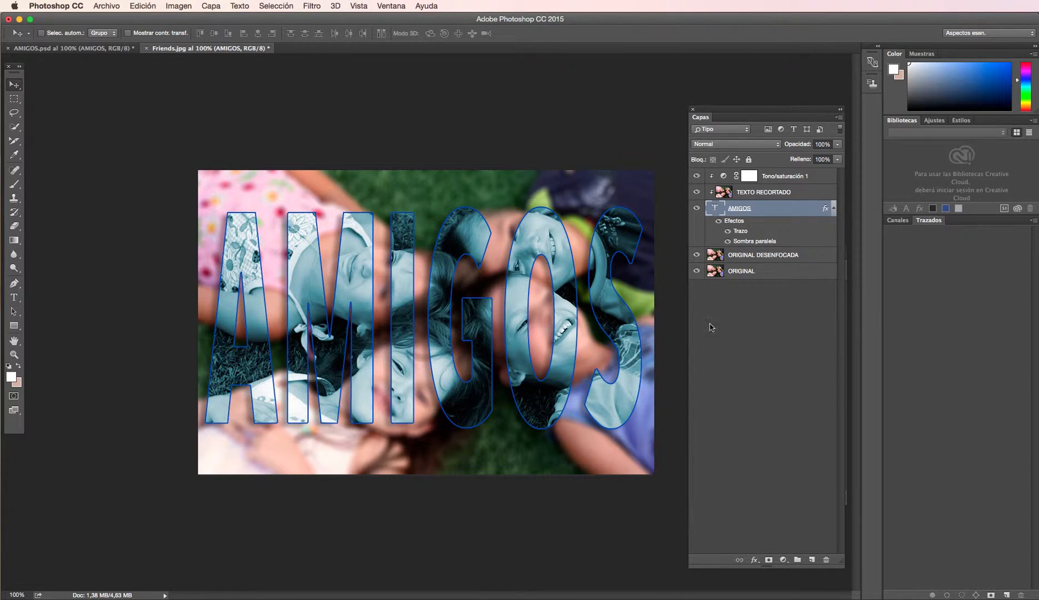
left_click(696, 176)
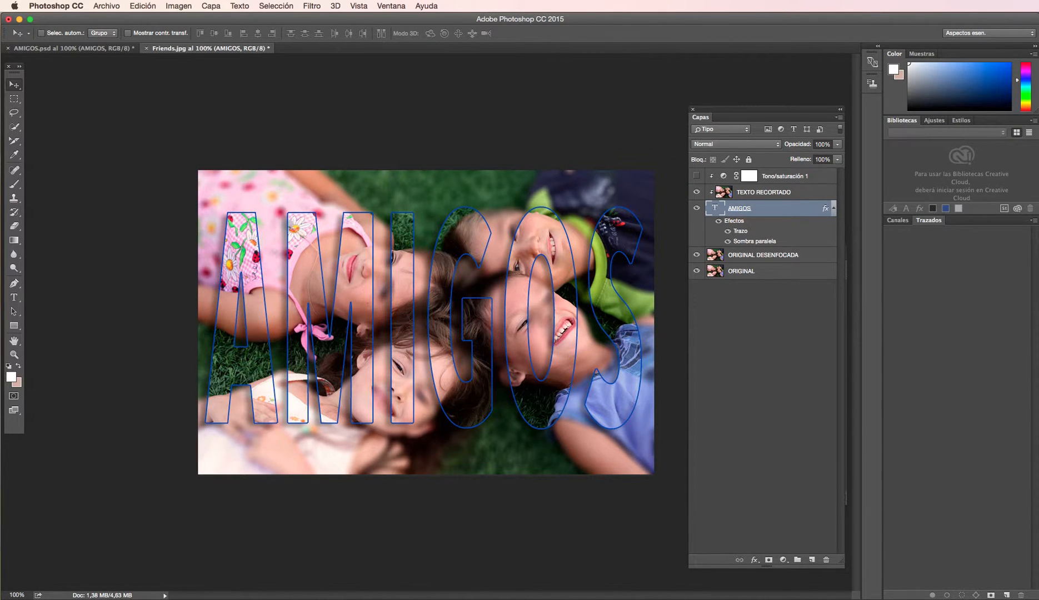
right_click(708, 599)
left_click(707, 598)
right_click(709, 599)
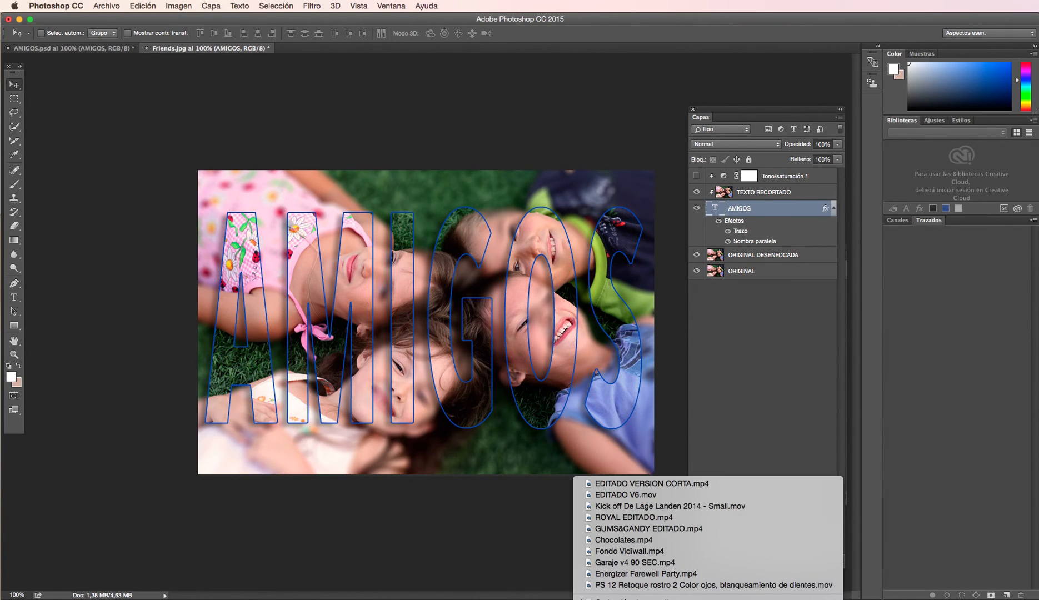